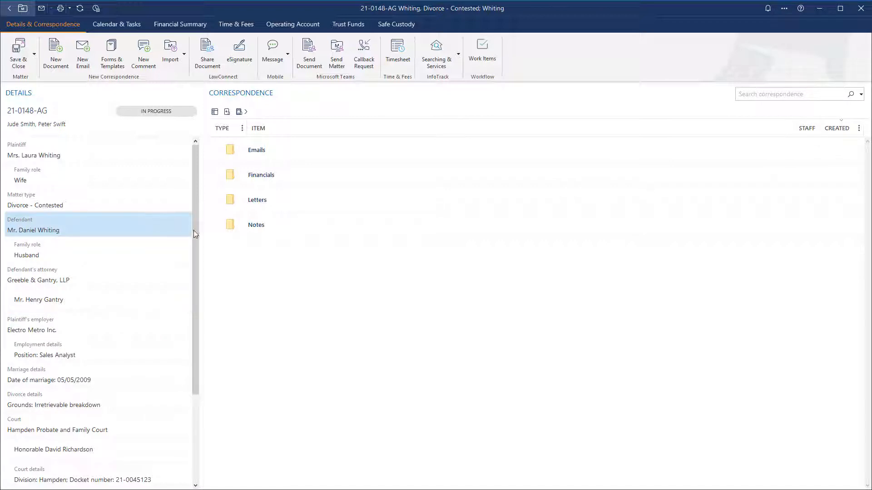
{"action": "scroll", "coordinate": [168, 272], "scroll_direction": "down", "scroll_amount": 2}
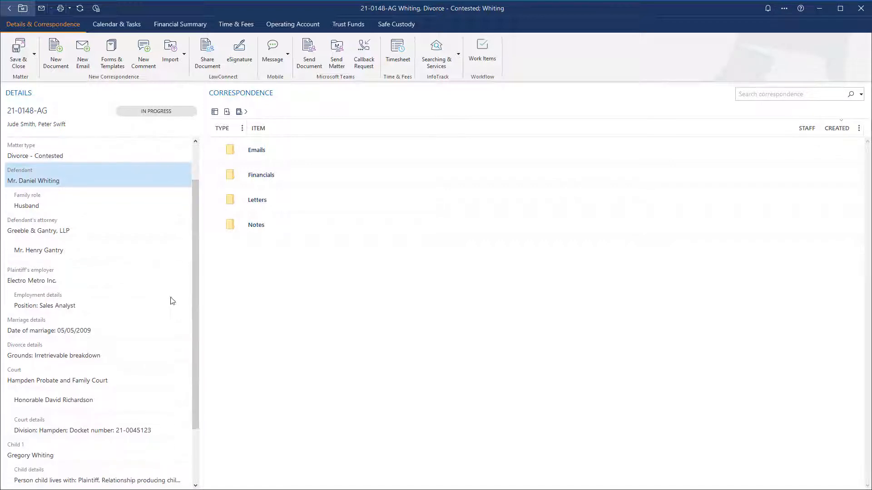
{"action": "left_click", "coordinate": [103, 375]}
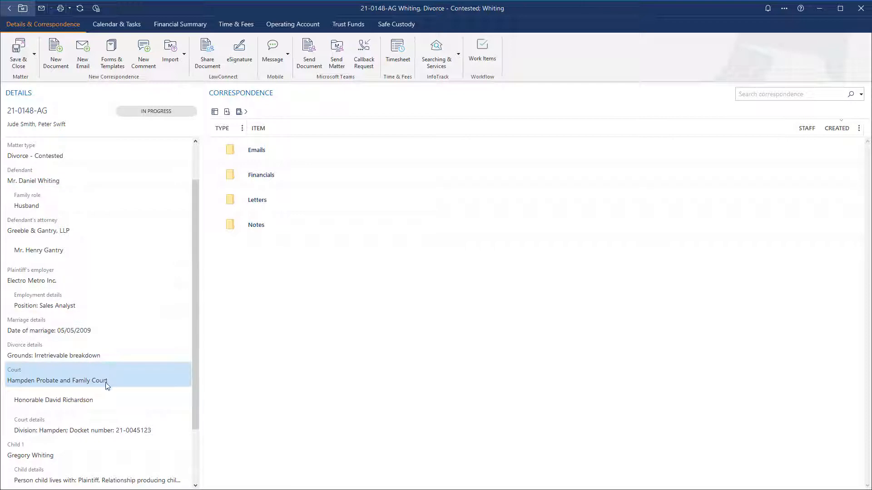
{"action": "left_click", "coordinate": [109, 422]}
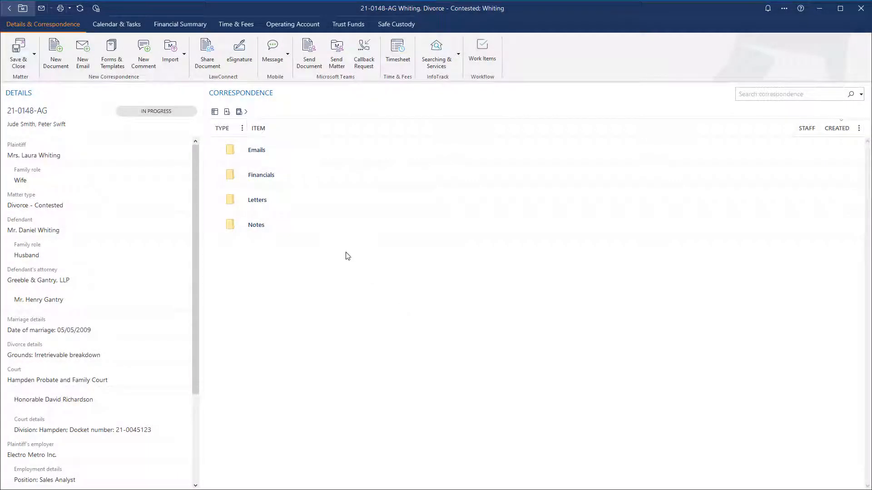
- Create a NEW Financial Statement (Long Form) (LEAP for Word) from the Divorce - Contested > Financial Forms templates
{"action": "left_click", "coordinate": [121, 61]}
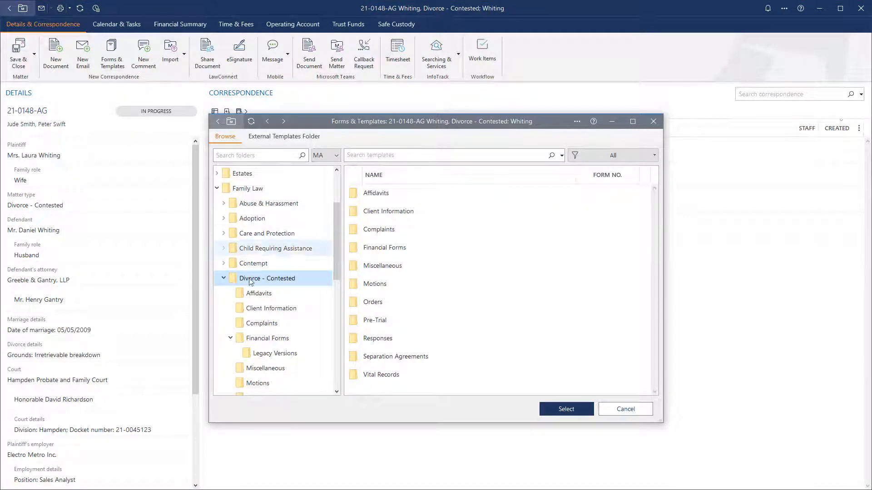
{"action": "left_click", "coordinate": [312, 338]}
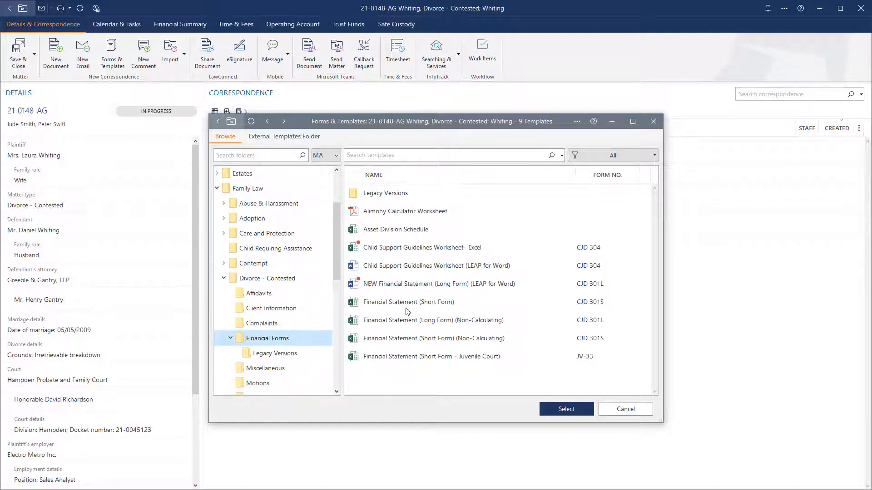
{"action": "left_click", "coordinate": [524, 289]}
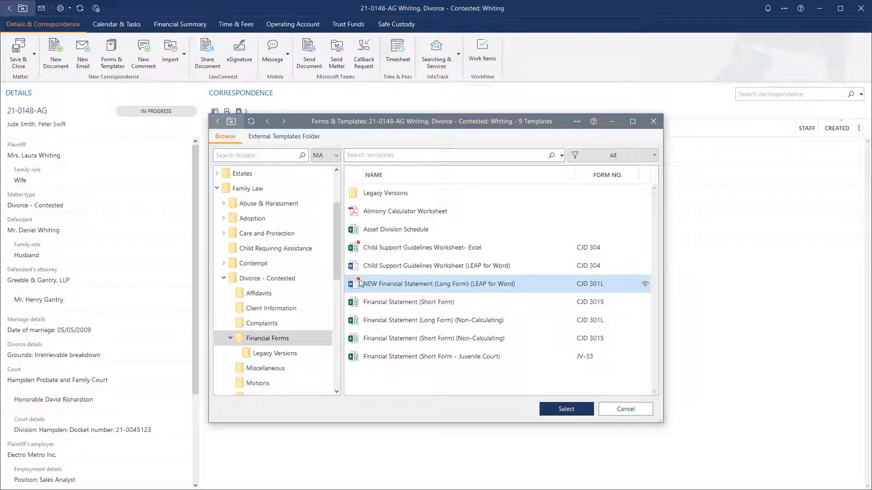
{"action": "mouse_move", "coordinate": [359, 280]}
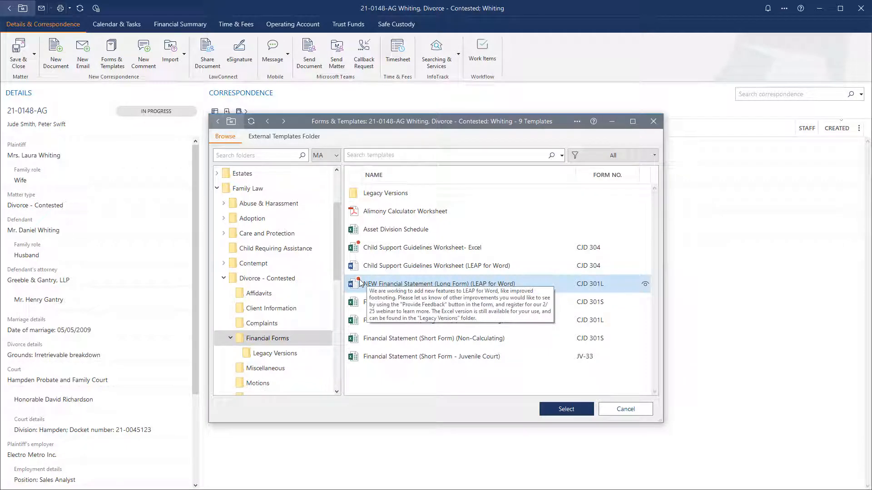
{"action": "double_click", "coordinate": [377, 286]}
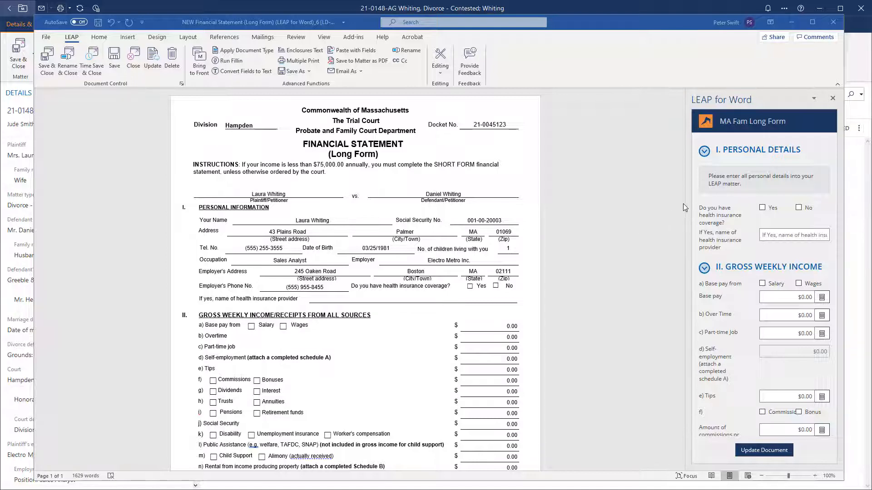
- Widen the LEAP for Word pane beside the statement so more MA Fam Long Form fields fit
{"action": "left_click_drag", "start_coordinate": [686, 203], "coordinate": [628, 216]}
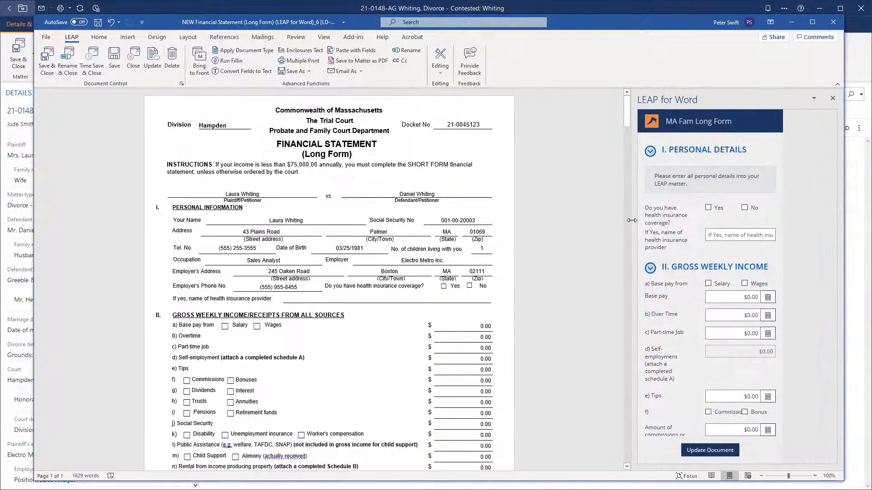
{"action": "scroll", "coordinate": [726, 223], "scroll_direction": "down", "scroll_amount": 3}
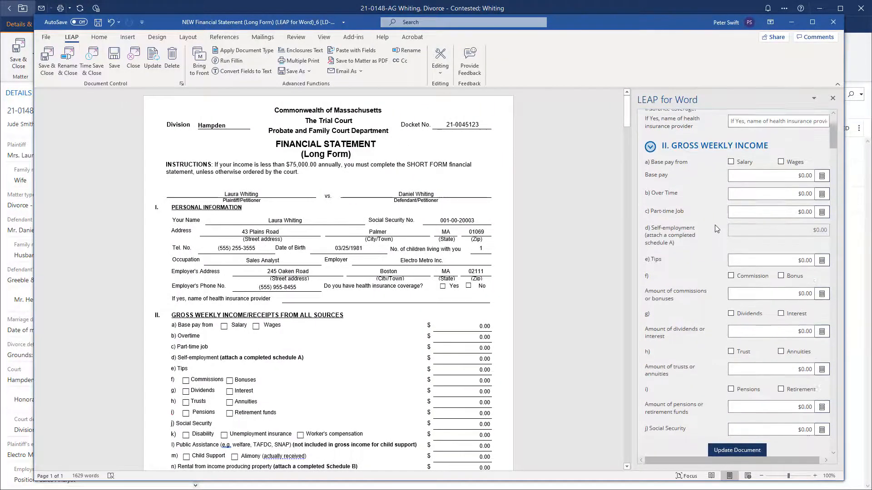
{"action": "scroll", "coordinate": [754, 209], "scroll_direction": "up", "scroll_amount": 3}
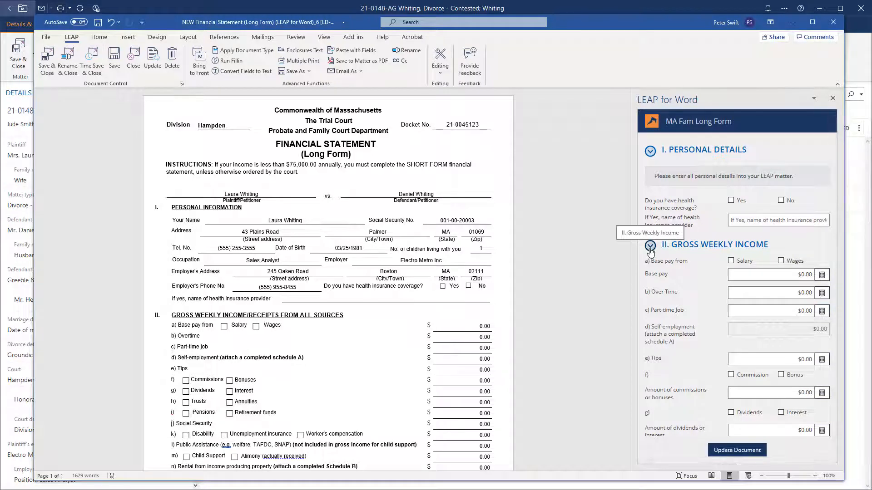
{"action": "left_click", "coordinate": [651, 152]}
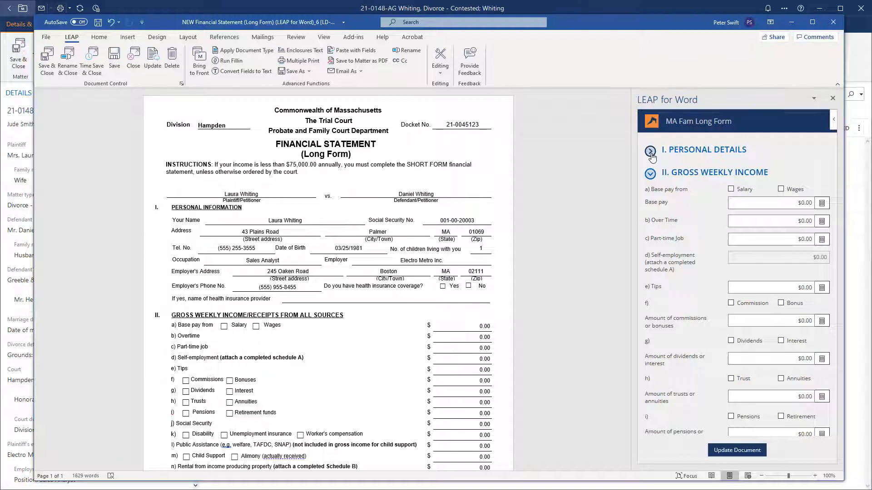
{"action": "left_click", "coordinate": [651, 153]}
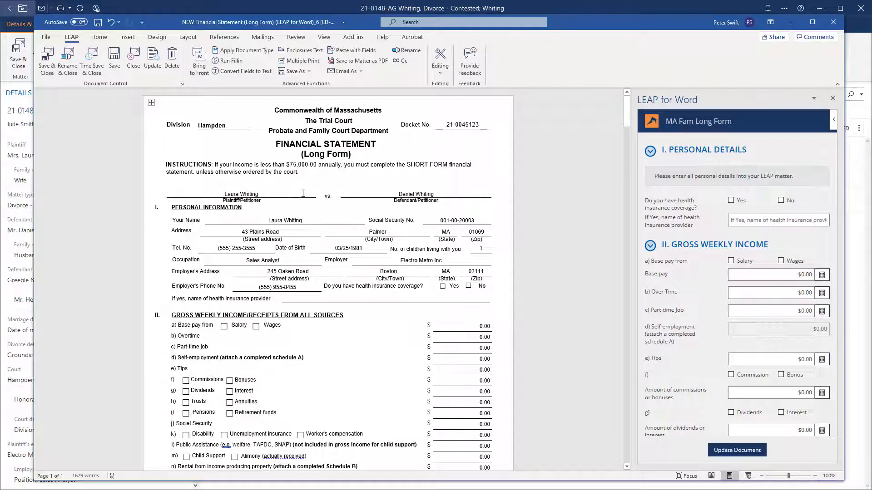
{"action": "left_click", "coordinate": [198, 72]}
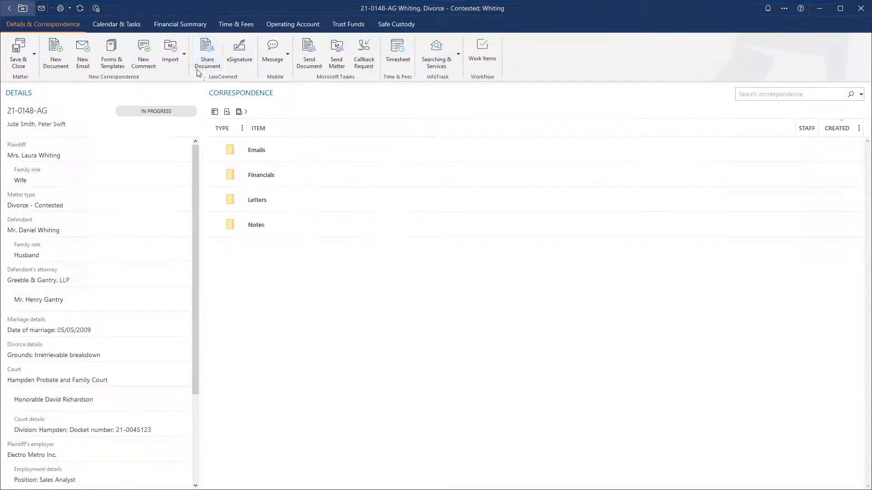
{"action": "left_click", "coordinate": [151, 159]}
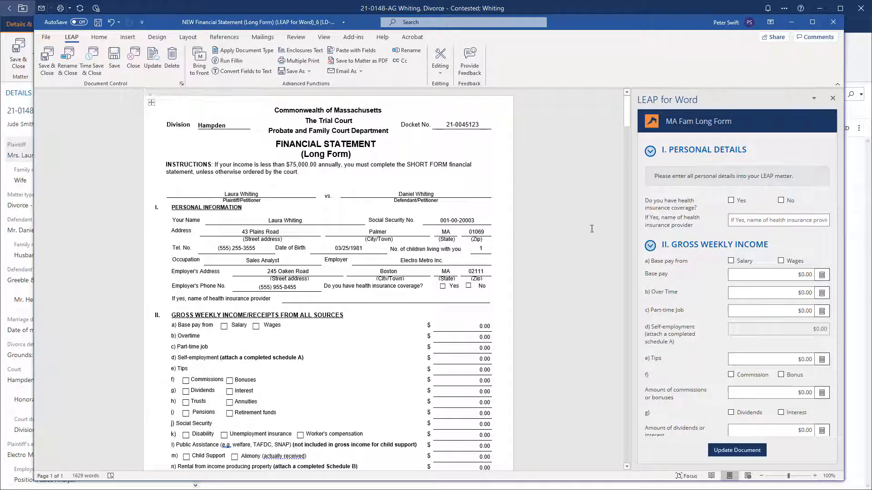
- Mark health insurance coverage Yes with provider United Health and write it into the statement
{"action": "left_click", "coordinate": [730, 202]}
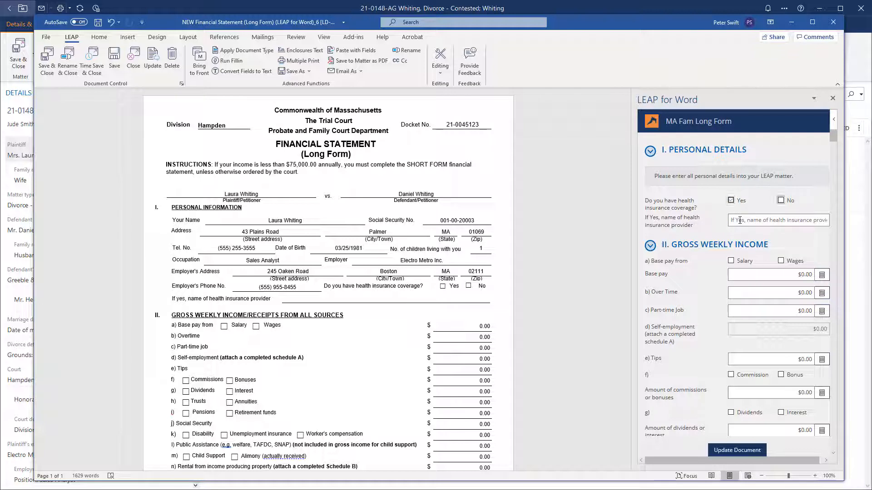
{"action": "left_click", "coordinate": [740, 220]}
{"action": "type", "text": "United Health"}
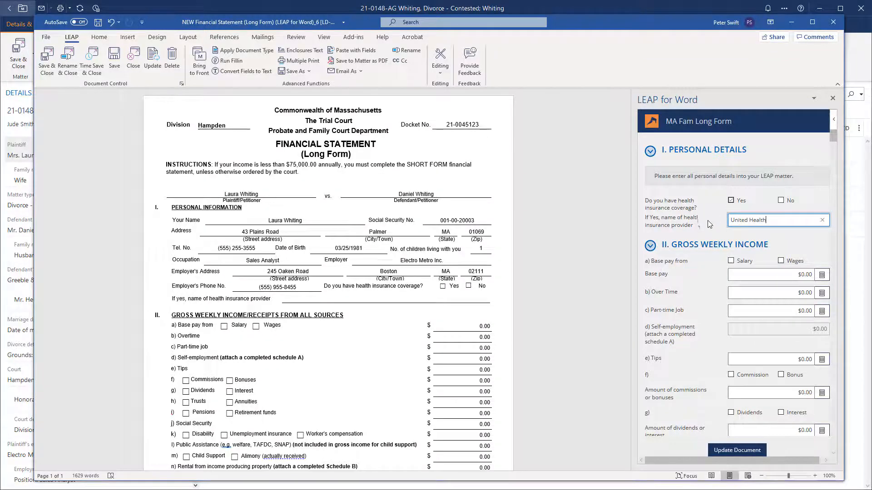
{"action": "left_click", "coordinate": [729, 451]}
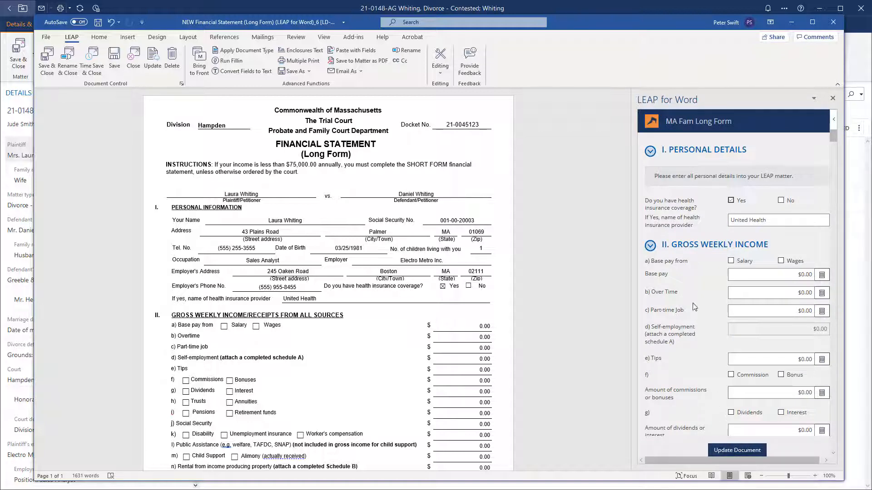
{"action": "left_click", "coordinate": [651, 154]}
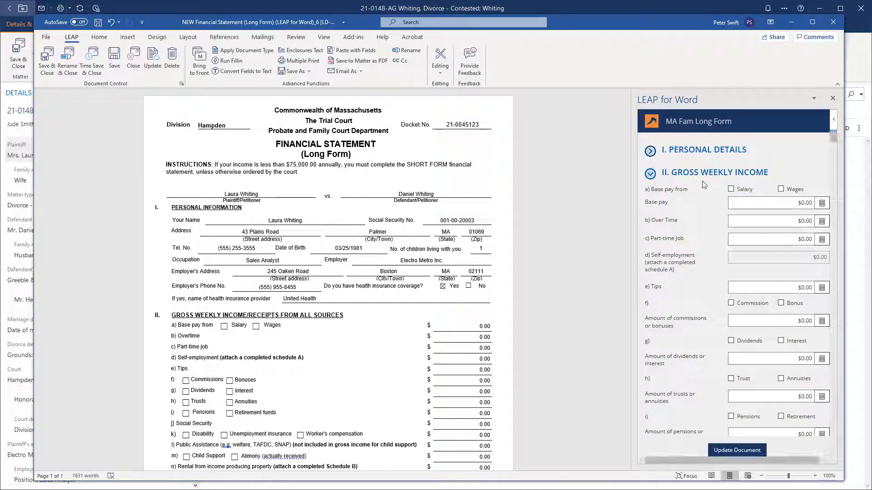
- Set base pay as salary, using the pay calculator to get $1,634.61 weekly
{"action": "left_click", "coordinate": [731, 190]}
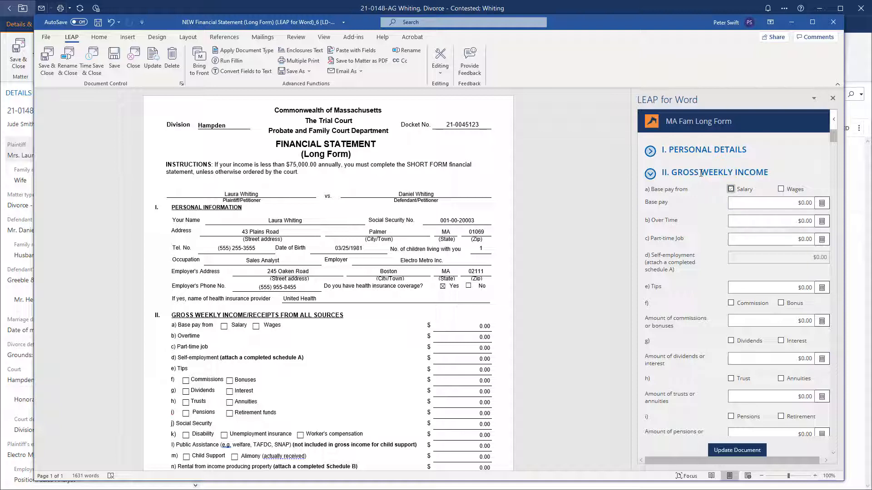
{"action": "left_click_drag", "start_coordinate": [701, 173], "coordinate": [733, 174]}
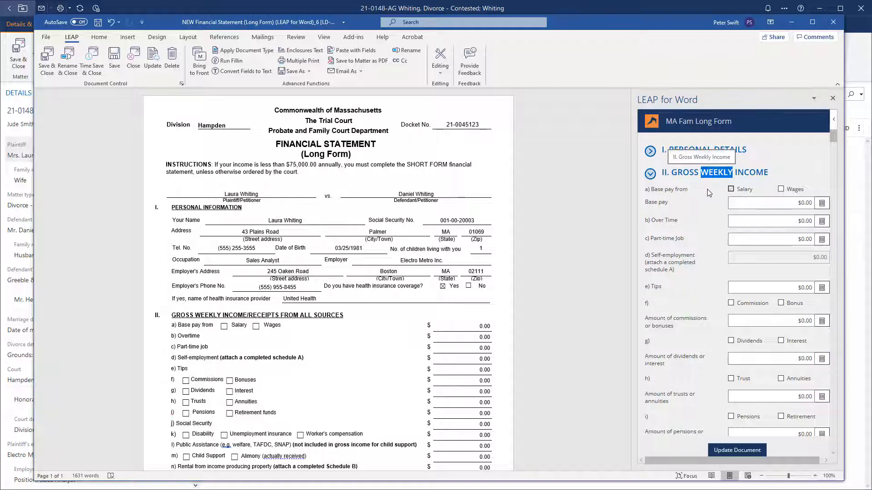
{"action": "left_click", "coordinate": [755, 205]}
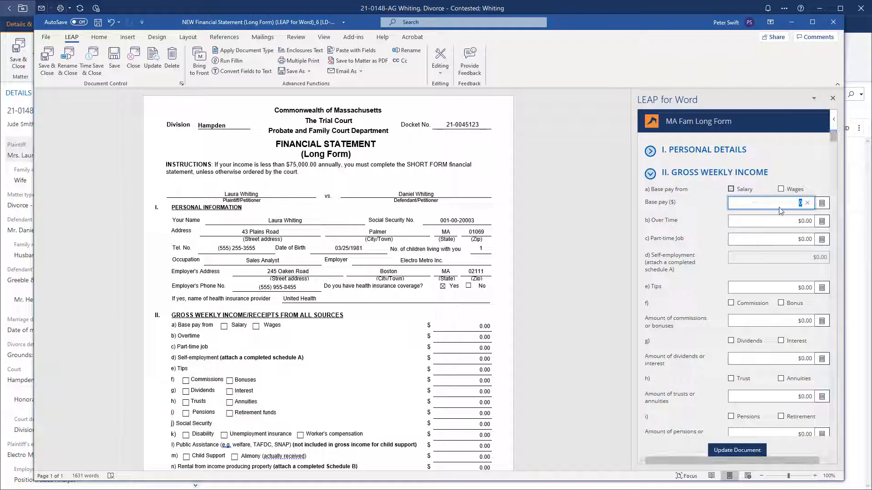
{"action": "left_click", "coordinate": [824, 208]}
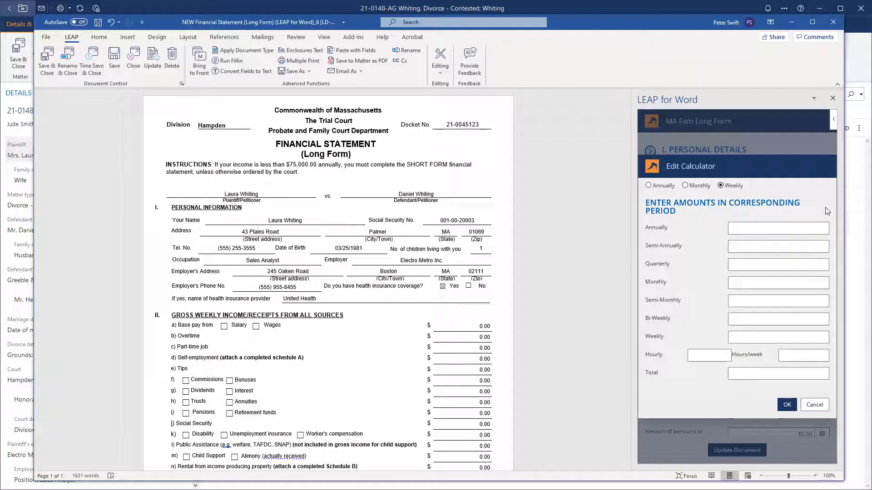
{"action": "left_click", "coordinate": [767, 228]}
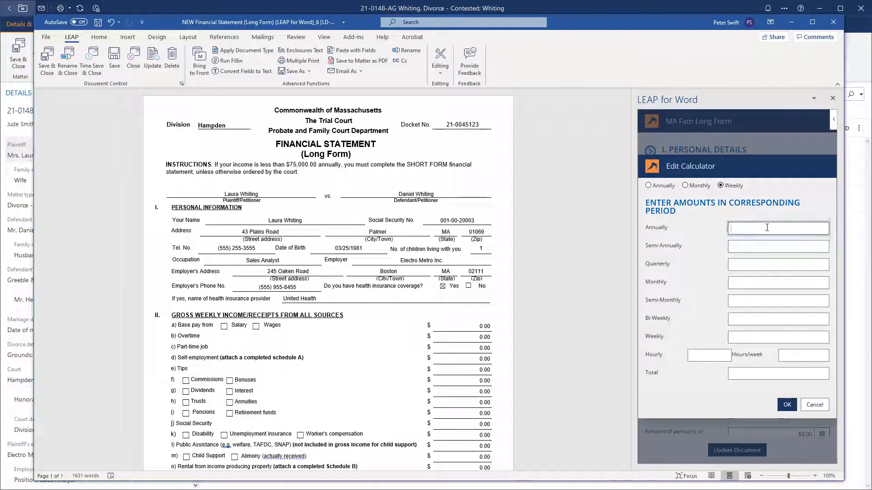
{"action": "type", "text": "85000"}
{"action": "left_click", "coordinate": [759, 375]}
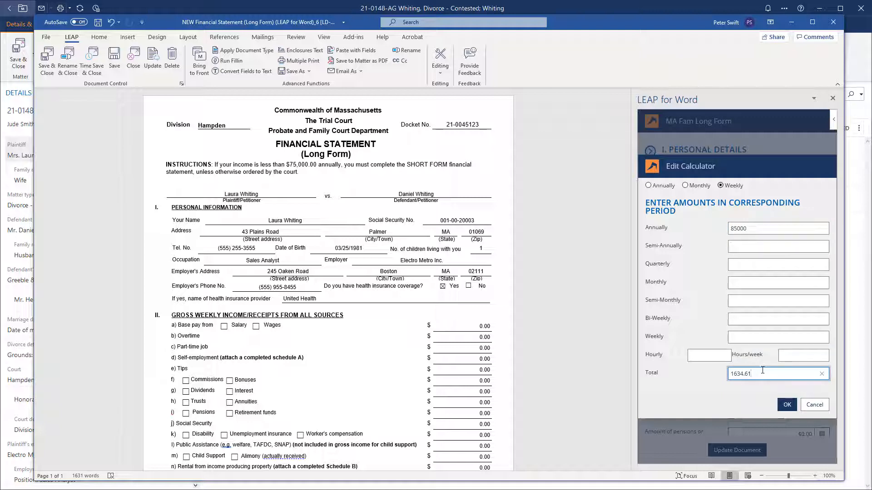
{"action": "left_click", "coordinate": [787, 406]}
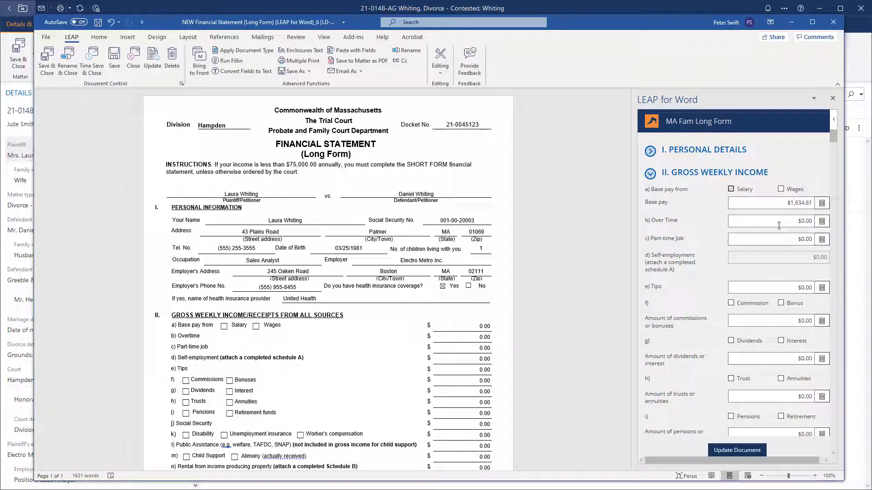
- Set overtime to $115.38 weekly from 6000 annually and commissions or bonuses to 205.13
{"action": "left_click", "coordinate": [821, 222]}
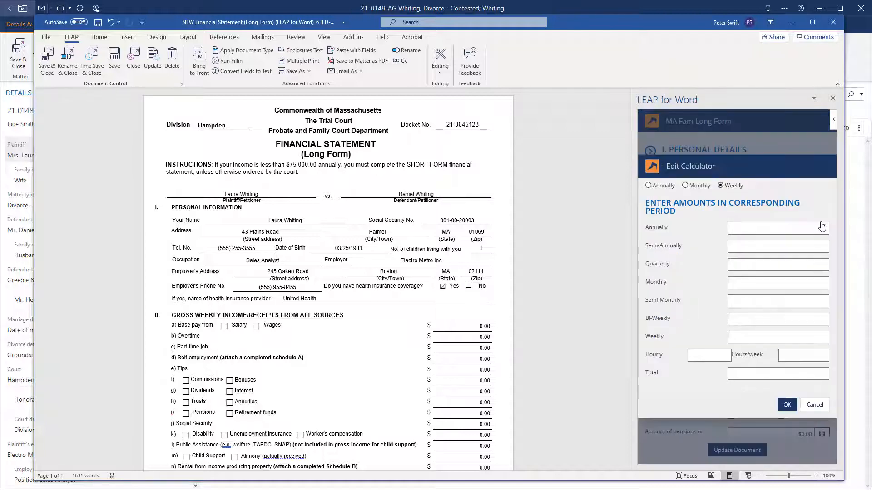
{"action": "left_click", "coordinate": [808, 227]}
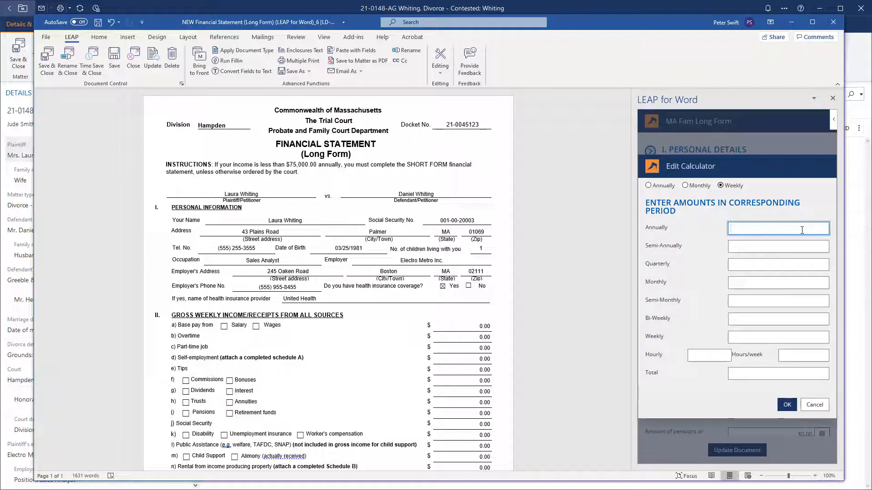
{"action": "type", "text": "6000"}
{"action": "left_click", "coordinate": [787, 405]}
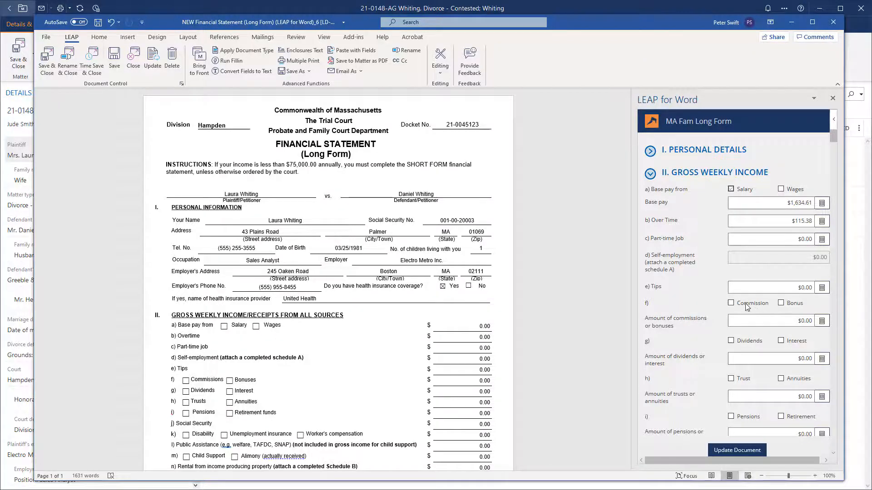
{"action": "left_click", "coordinate": [774, 320]}
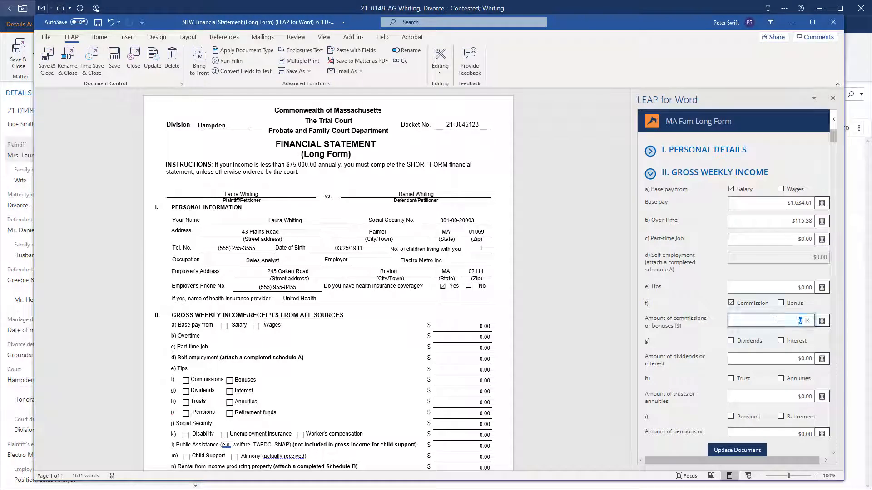
{"action": "type", "text": "205.13"}
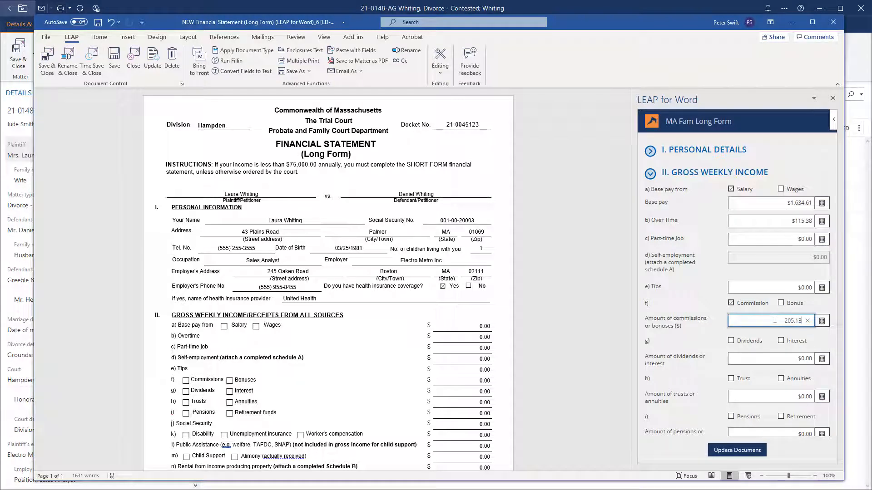
{"action": "scroll", "coordinate": [713, 330], "scroll_direction": "down", "scroll_amount": 1}
{"action": "scroll", "coordinate": [712, 329], "scroll_direction": "down", "scroll_amount": 5}
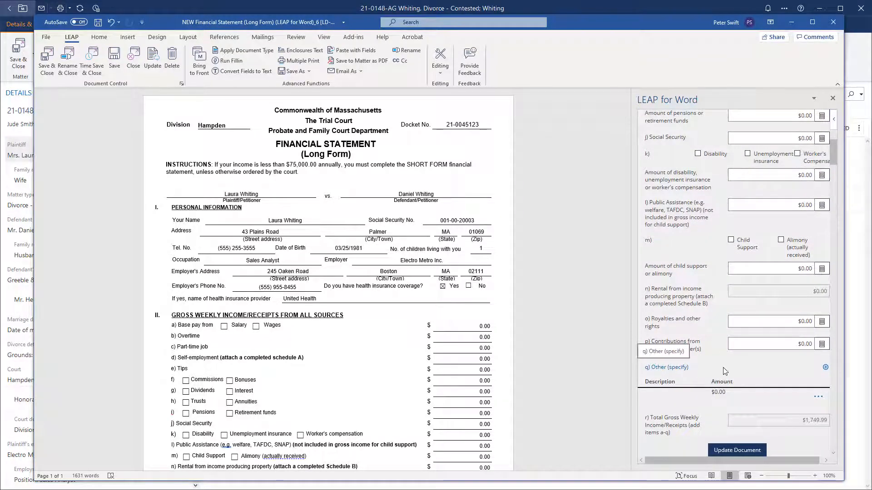
- Add a Capital Gains other-income entry of $192.31 weekly from 10000 annually, totalling $2,147.43
{"action": "left_click", "coordinate": [826, 368]}
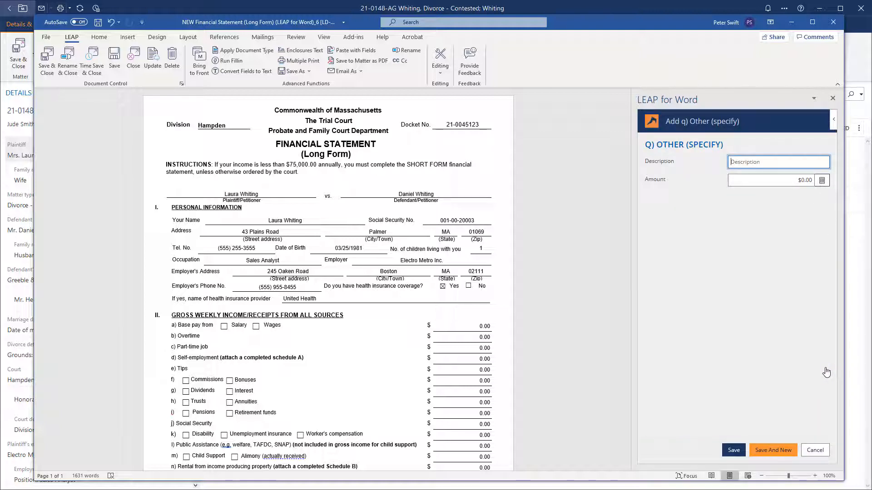
{"action": "type", "text": "Capital Gains"}
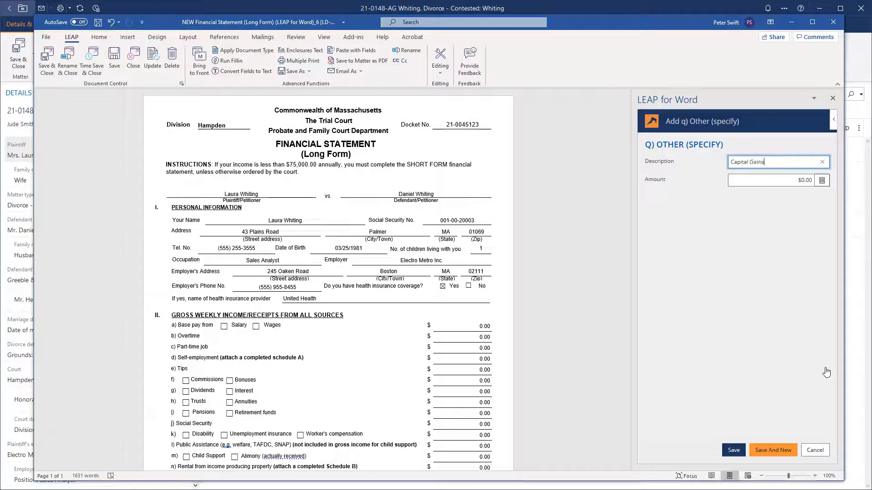
{"action": "left_click", "coordinate": [822, 181]}
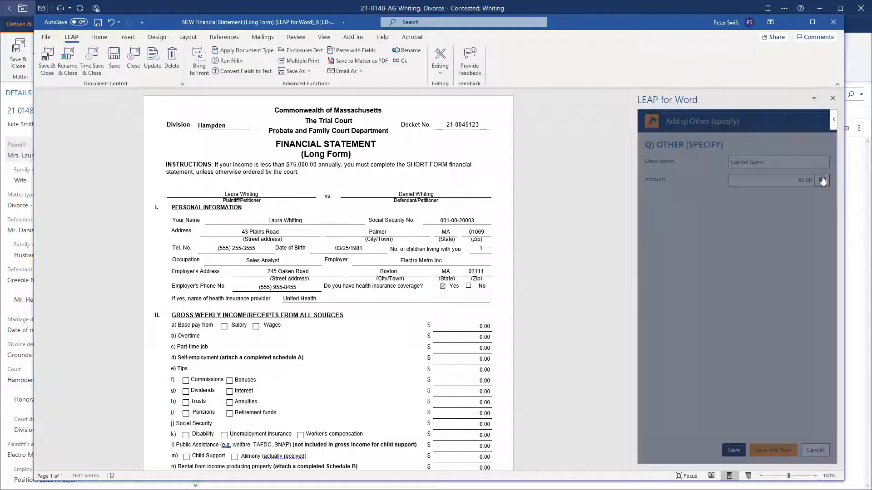
{"action": "left_click", "coordinate": [778, 227]}
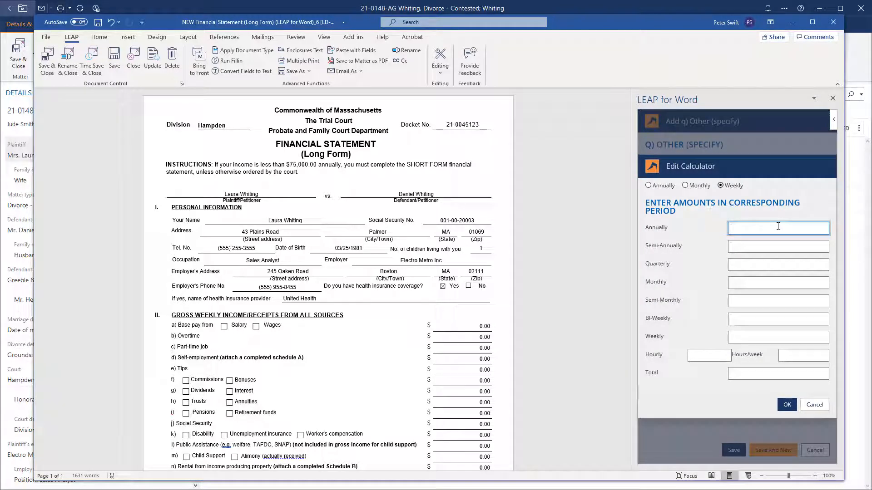
{"action": "type", "text": "10000"}
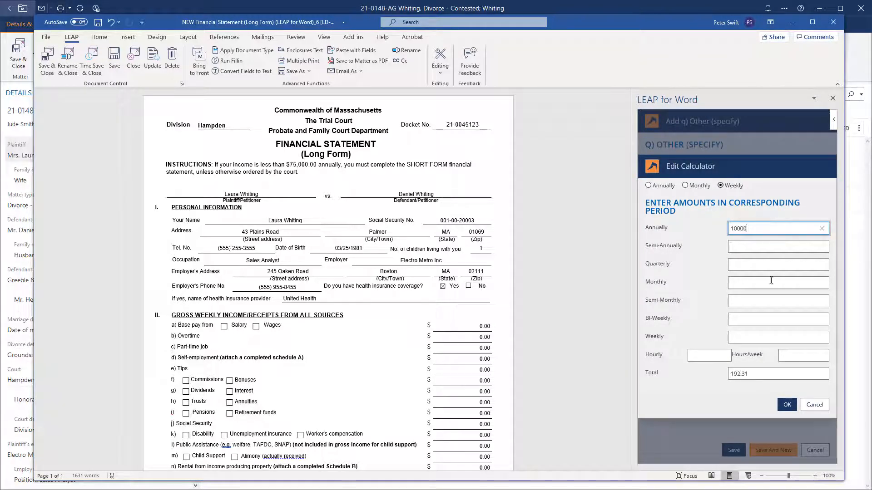
{"action": "left_click", "coordinate": [787, 404]}
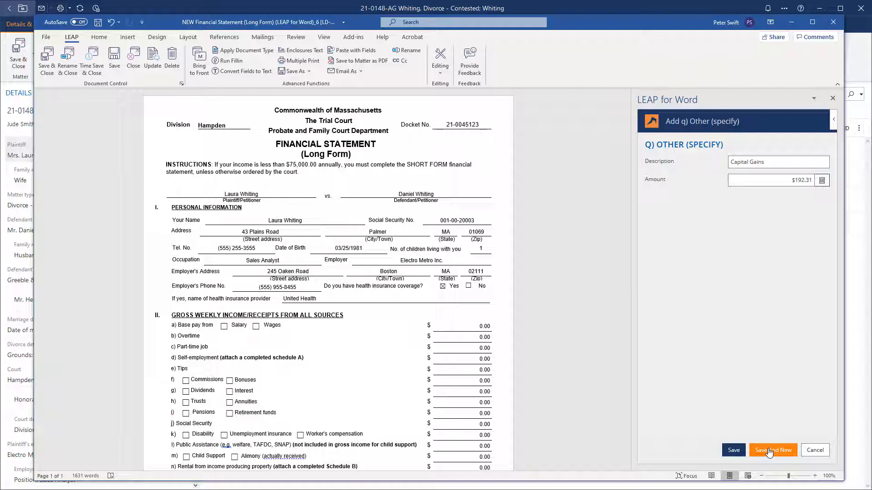
{"action": "left_click", "coordinate": [733, 451]}
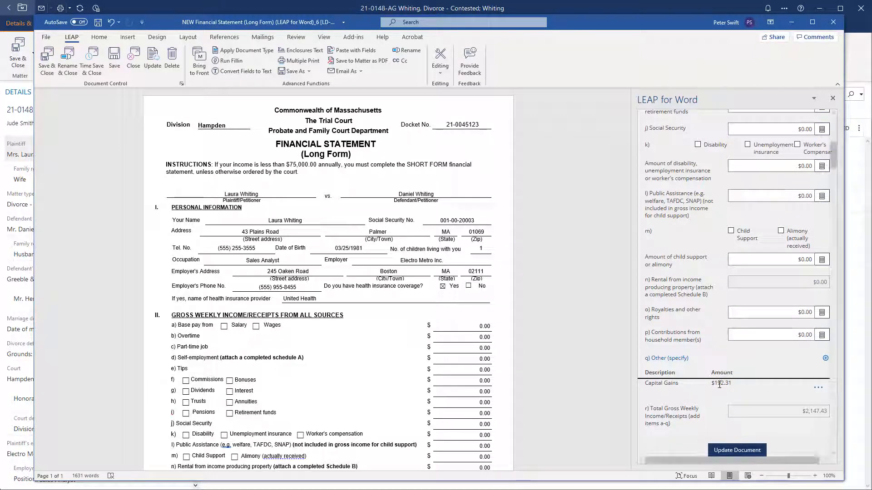
{"action": "left_click", "coordinate": [818, 389]}
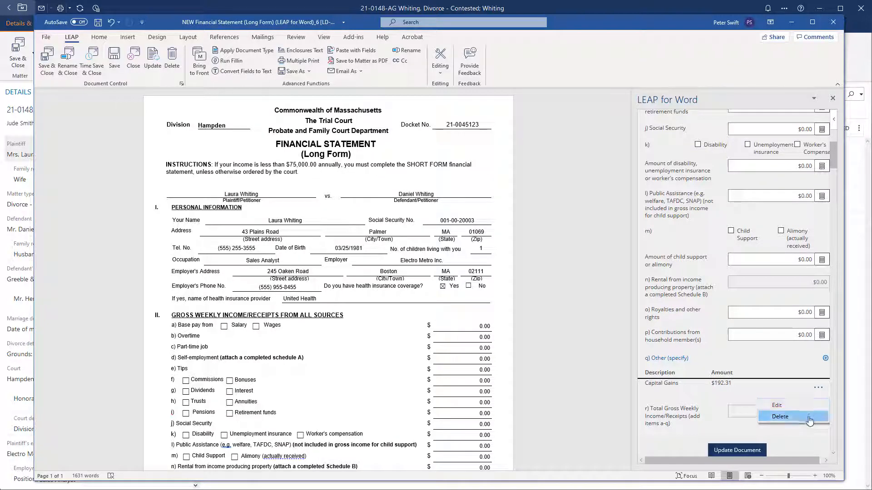
{"action": "left_click", "coordinate": [716, 414]}
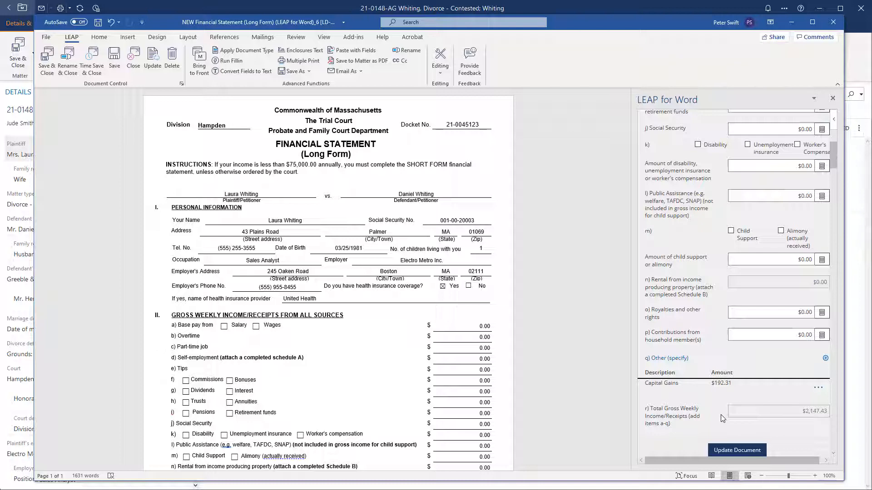
{"action": "scroll", "coordinate": [722, 418], "scroll_direction": "down", "scroll_amount": 1}
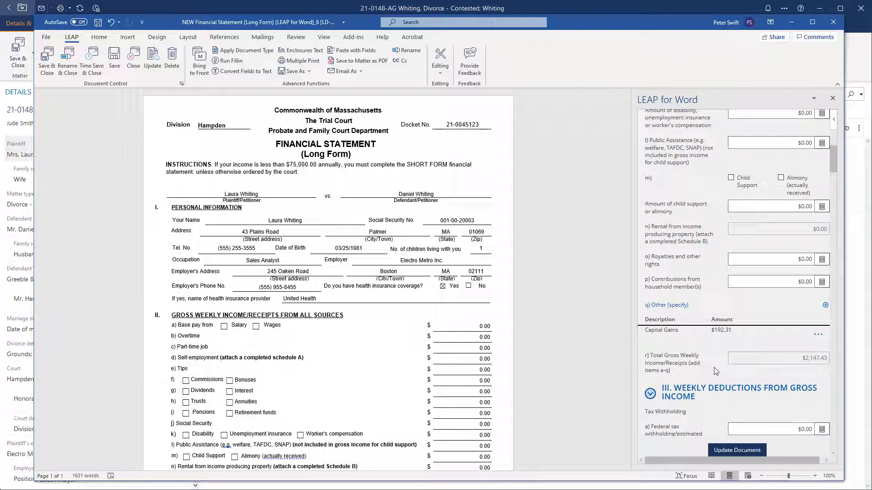
- Push the income figures into the statement and open section III Weekly Deductions
{"action": "left_click", "coordinate": [730, 454]}
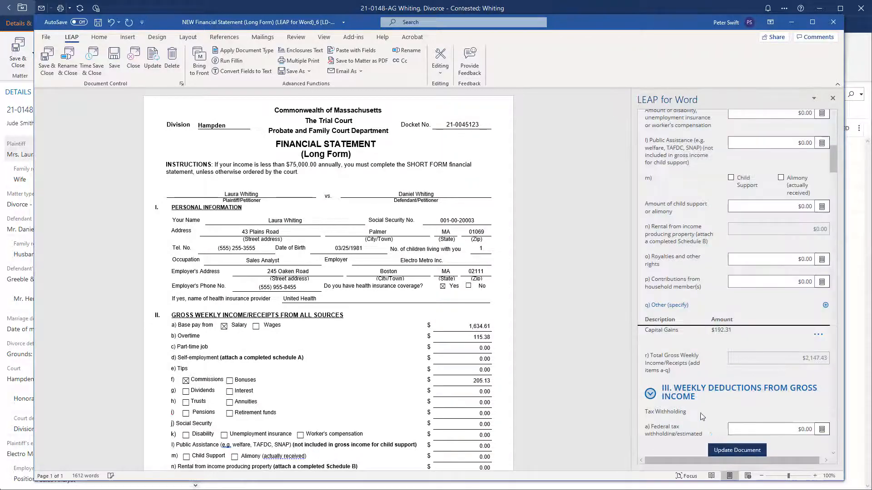
{"action": "scroll", "coordinate": [699, 400], "scroll_direction": "up", "scroll_amount": 15}
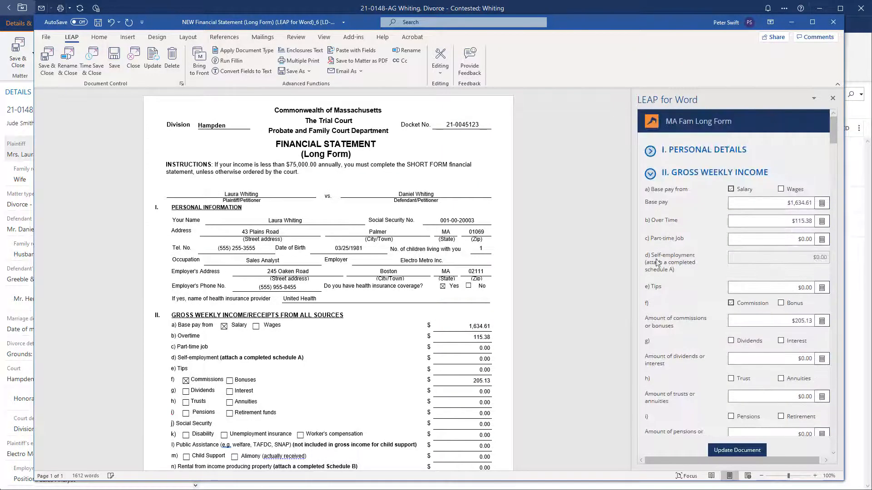
{"action": "left_click", "coordinate": [649, 174]}
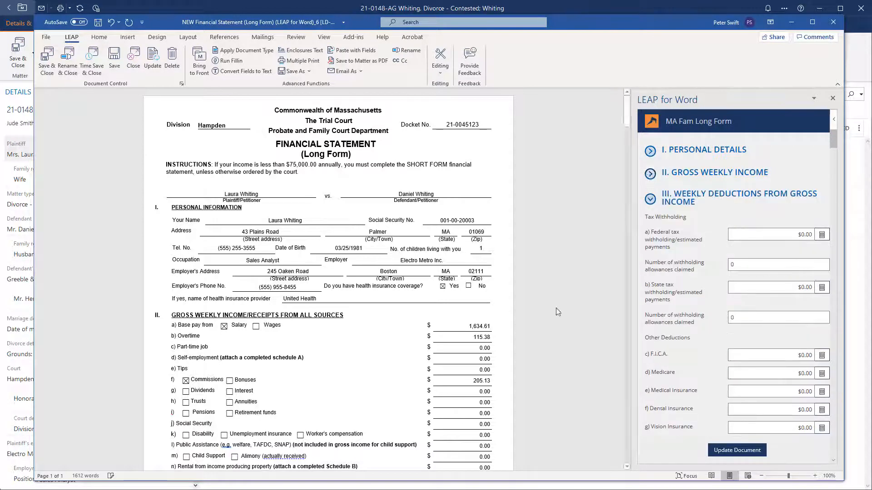
{"action": "scroll", "coordinate": [539, 321], "scroll_direction": "down", "scroll_amount": 2}
{"action": "scroll", "coordinate": [539, 320], "scroll_direction": "down", "scroll_amount": 3}
{"action": "scroll", "coordinate": [540, 320], "scroll_direction": "down", "scroll_amount": 7}
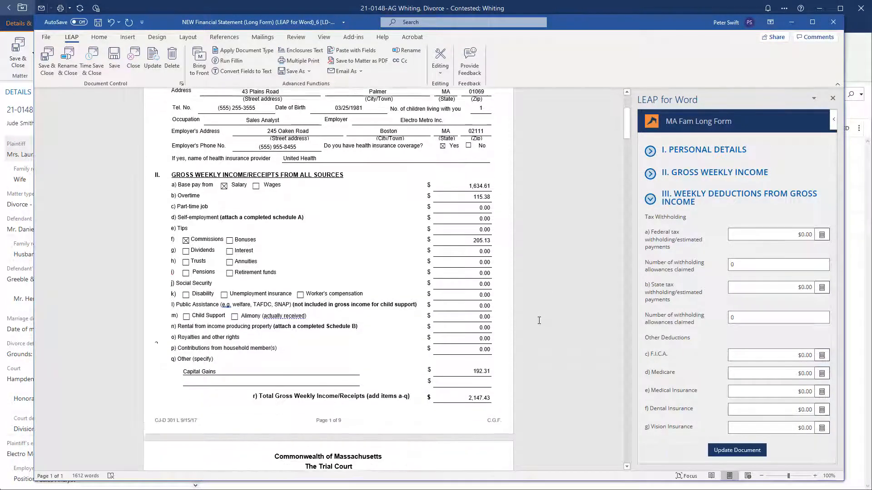
{"action": "scroll", "coordinate": [531, 334], "scroll_direction": "down", "scroll_amount": 2}
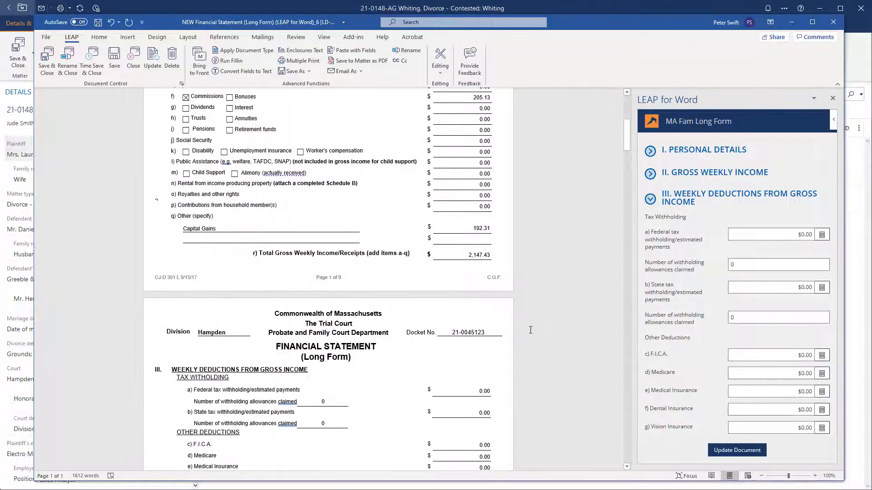
{"action": "scroll", "coordinate": [530, 330], "scroll_direction": "down", "scroll_amount": 11}
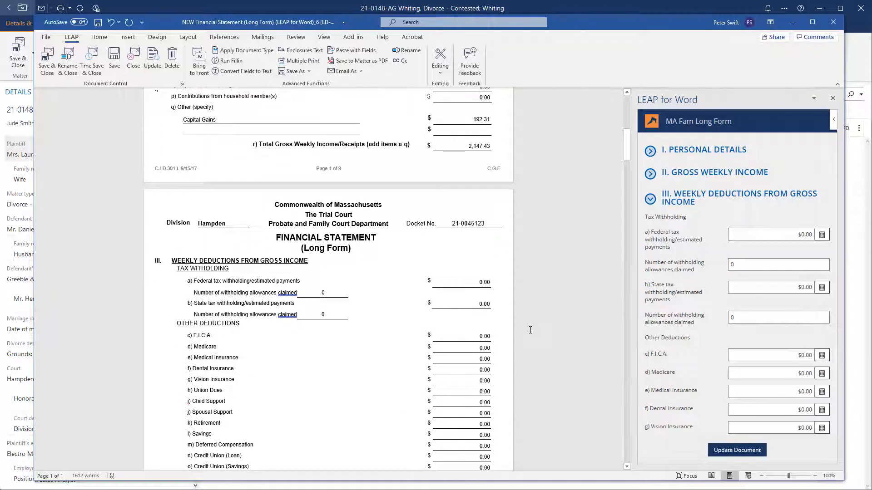
{"action": "scroll", "coordinate": [531, 330], "scroll_direction": "down", "scroll_amount": 3}
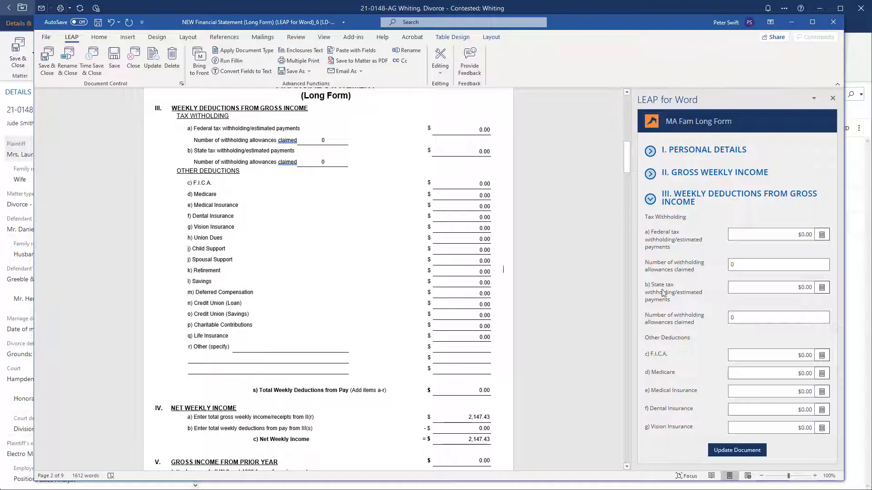
- Enter weekly deductions of 250 federal tax, 150 state tax and 75 medical insurance
{"action": "left_click", "coordinate": [771, 238]}
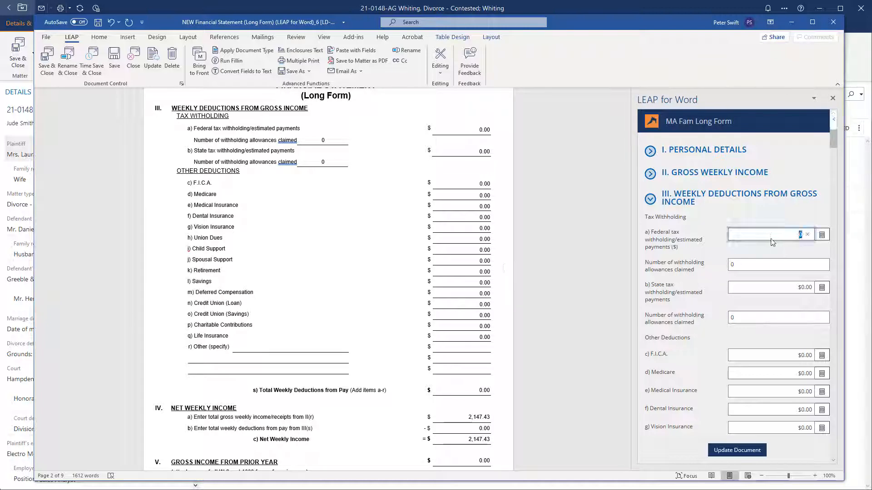
{"action": "type", "text": "250"}
{"action": "left_click", "coordinate": [782, 287]}
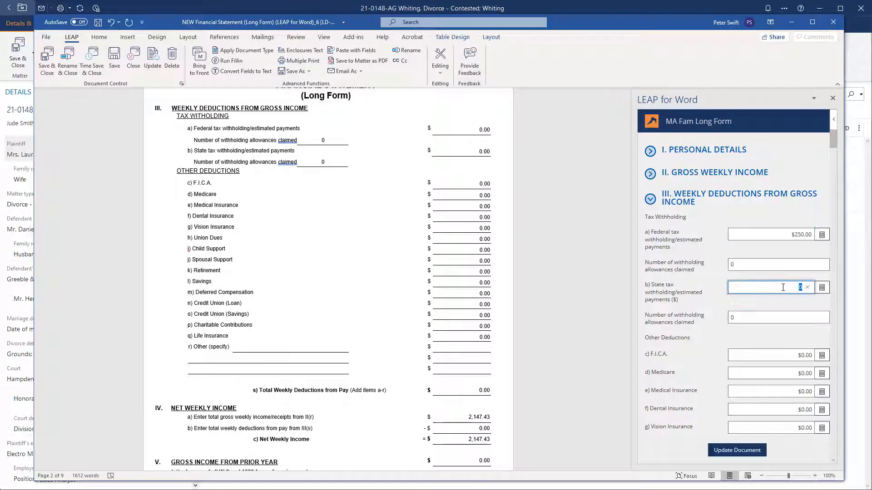
{"action": "type", "text": "150"}
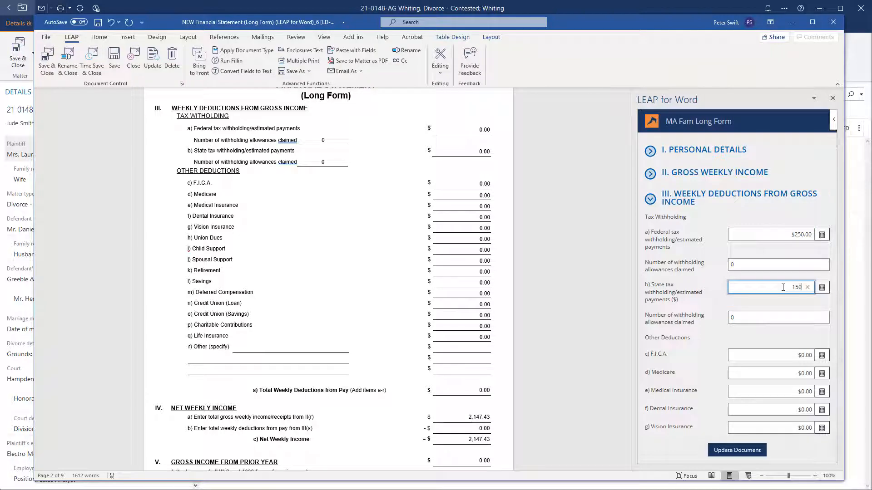
{"action": "left_click", "coordinate": [783, 392]}
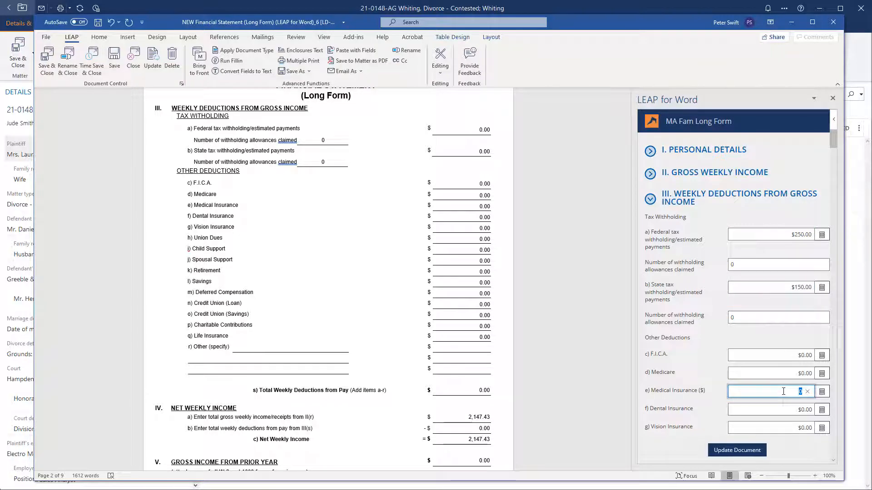
{"action": "type", "text": "75"}
{"action": "scroll", "coordinate": [782, 382], "scroll_direction": "down", "scroll_amount": 6}
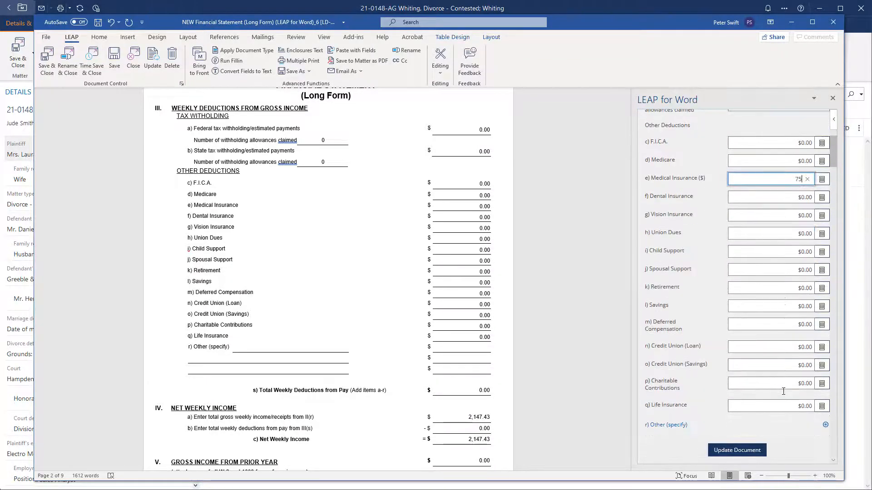
- Add the 30 retirement deduction and update the statement, bringing net weekly income to 1,642.43
{"action": "left_click", "coordinate": [782, 235]}
{"action": "type", "text": "30"}
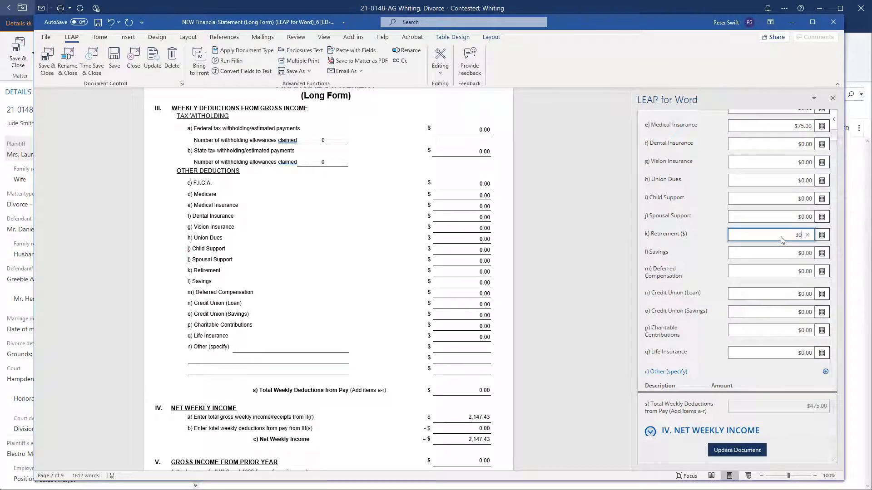
{"action": "scroll", "coordinate": [705, 308], "scroll_direction": "down", "scroll_amount": 2}
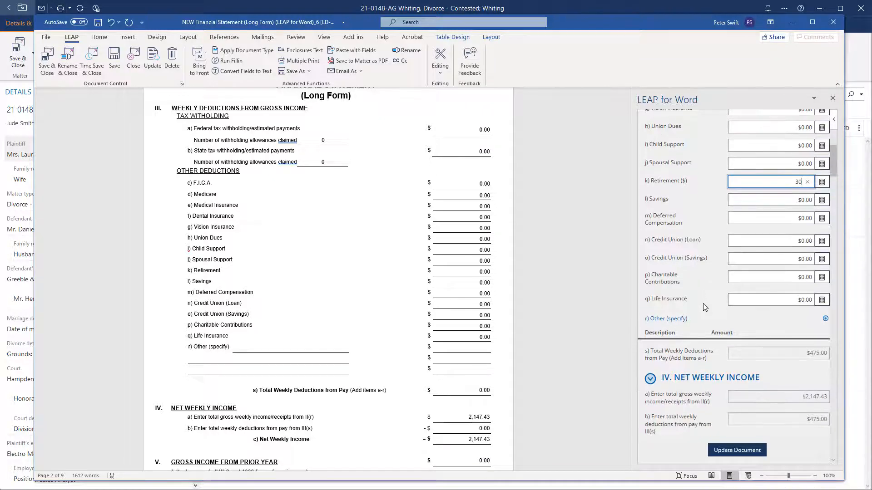
{"action": "scroll", "coordinate": [705, 309], "scroll_direction": "down", "scroll_amount": 2}
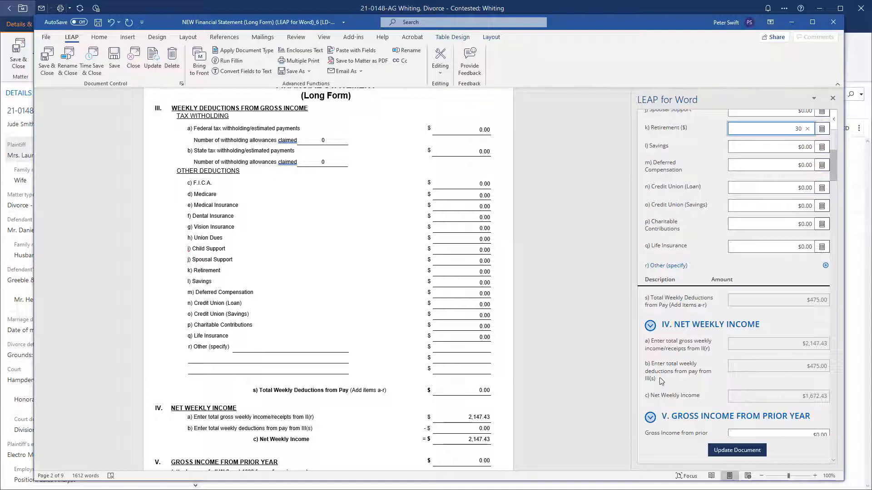
{"action": "scroll", "coordinate": [498, 354], "scroll_direction": "down", "scroll_amount": 1}
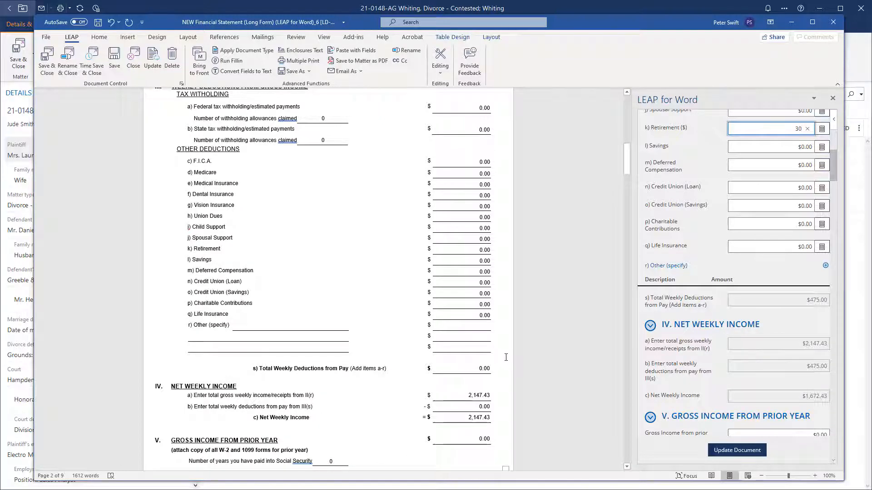
{"action": "scroll", "coordinate": [506, 358], "scroll_direction": "down", "scroll_amount": 1}
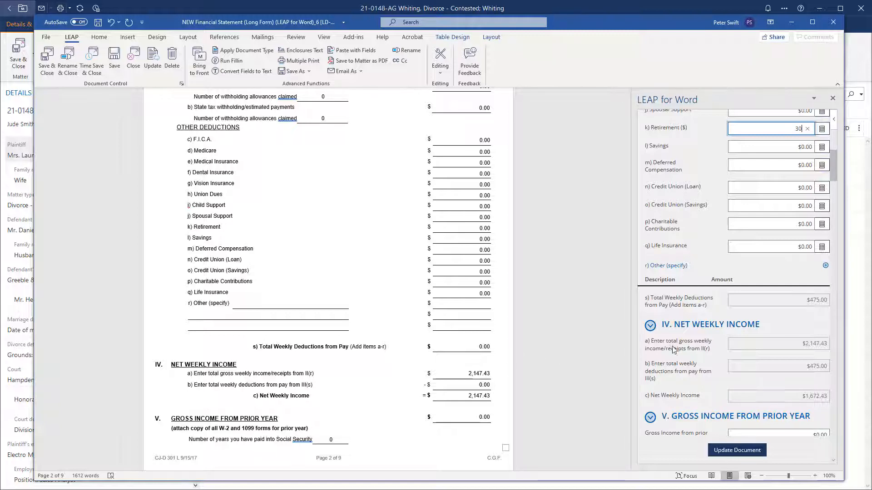
{"action": "left_click", "coordinate": [725, 450]}
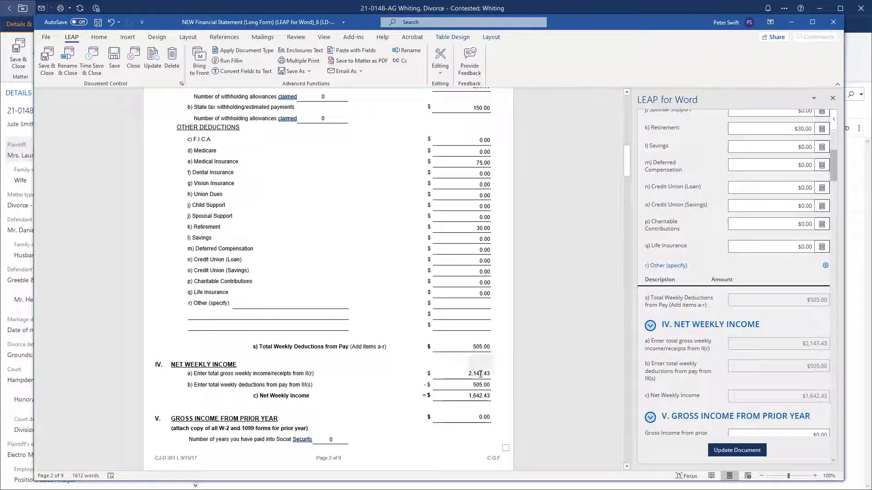
- Collapse sections III–VI so VIII Assets, with Motor Vehicles, sits beside page 5 of the statement
{"action": "scroll", "coordinate": [679, 337], "scroll_direction": "up", "scroll_amount": 5}
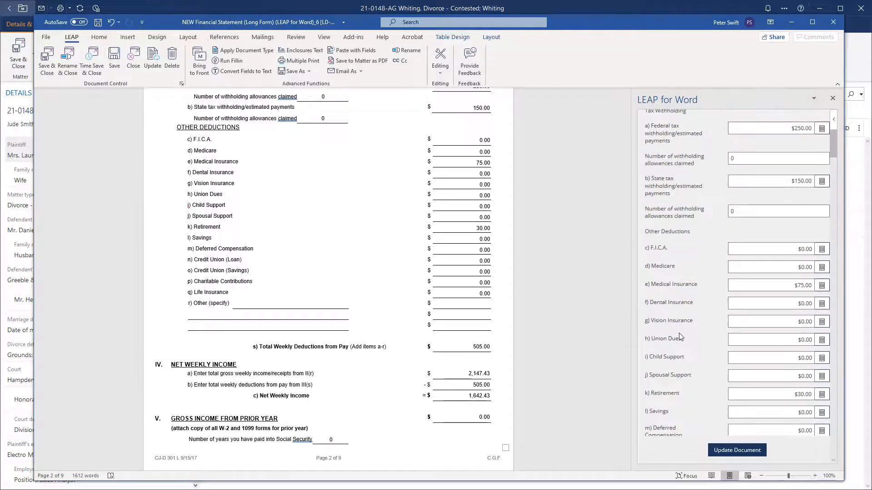
{"action": "scroll", "coordinate": [680, 332], "scroll_direction": "up", "scroll_amount": 3}
{"action": "left_click", "coordinate": [649, 204]}
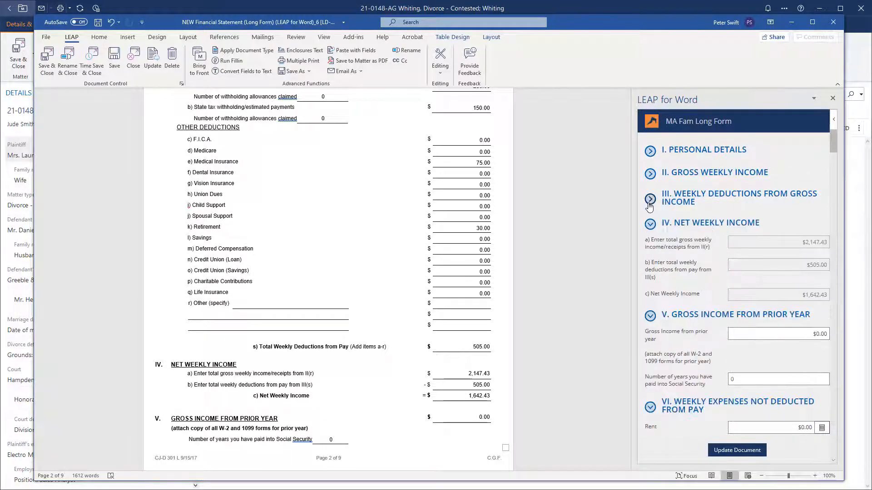
{"action": "left_click", "coordinate": [650, 224]}
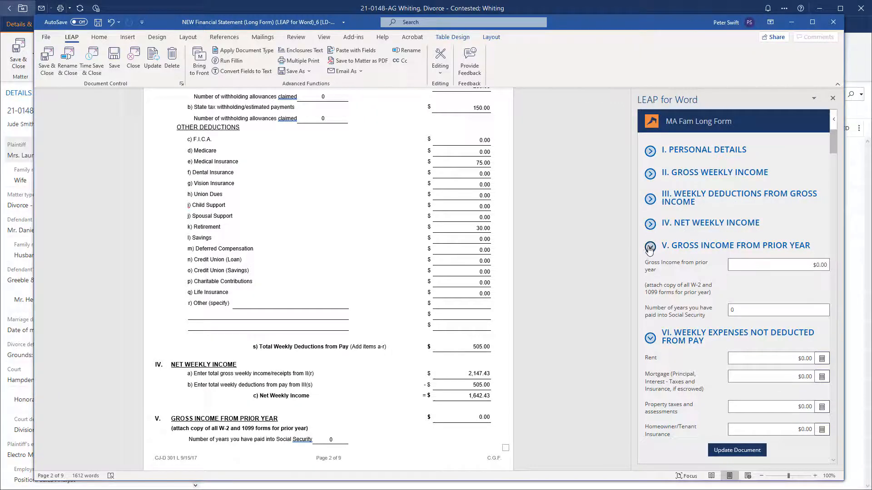
{"action": "left_click", "coordinate": [651, 247]}
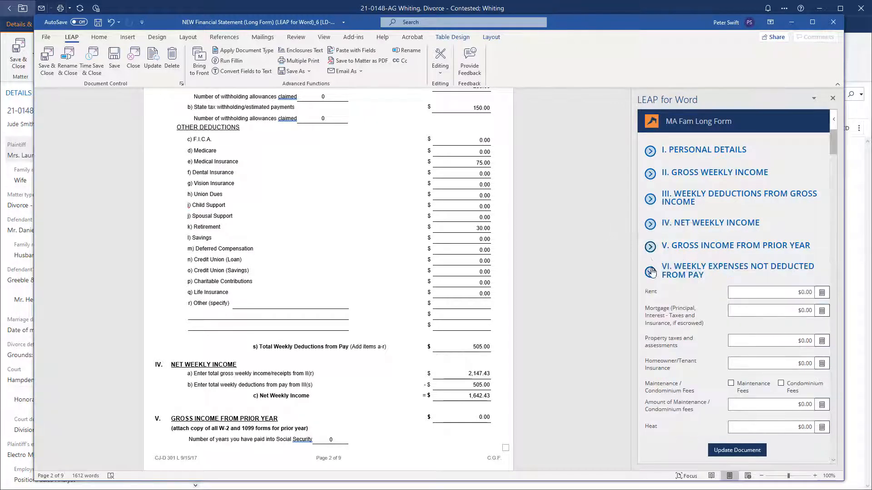
{"action": "left_click", "coordinate": [650, 272]}
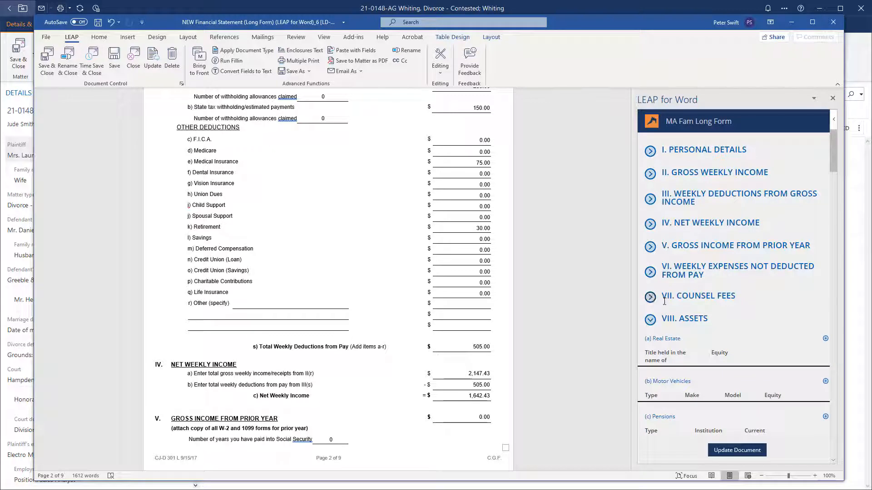
{"action": "scroll", "coordinate": [749, 331], "scroll_direction": "down", "scroll_amount": 1}
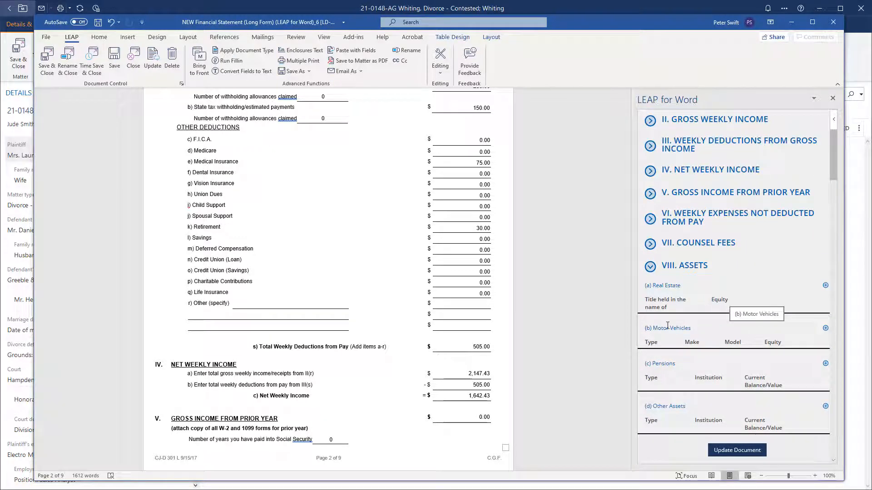
{"action": "left_click_drag", "start_coordinate": [626, 170], "coordinate": [624, 298]}
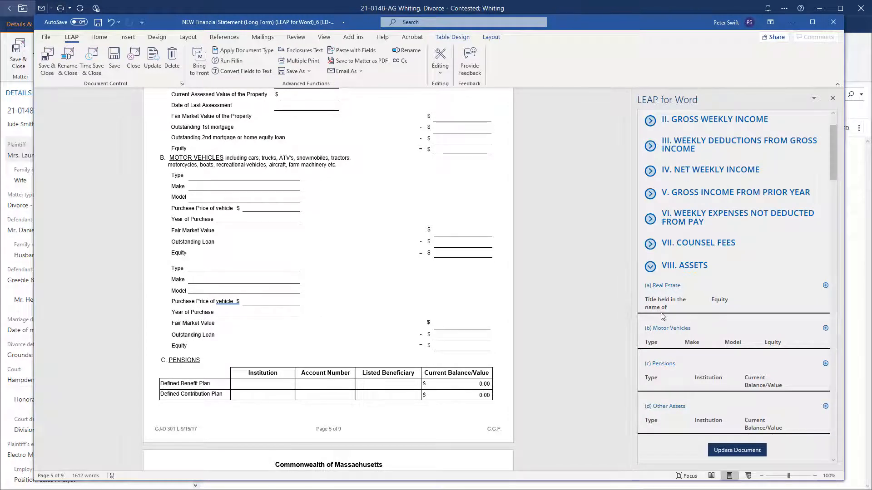
- Add a 2016 Honda Accord car: purchase price 20,000, market value 15,000, no loan
{"action": "left_click", "coordinate": [825, 329]}
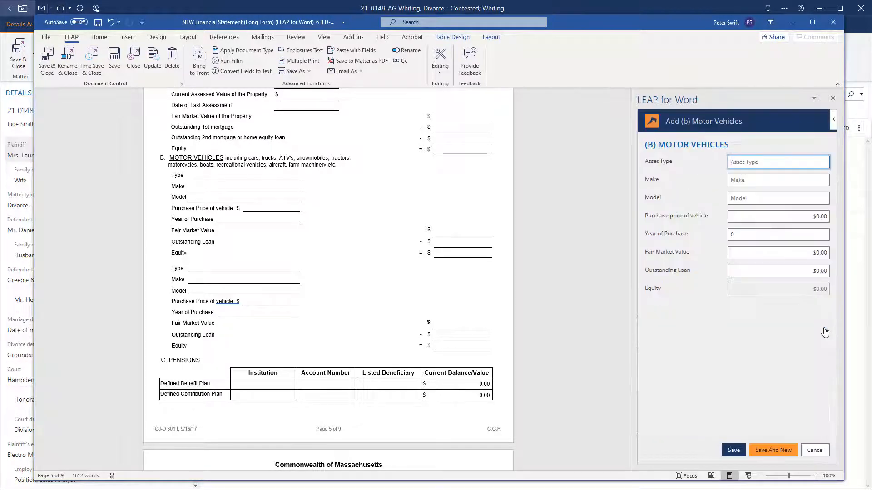
{"action": "type", "text": "Car"}
{"action": "key", "text": "Tab"}
{"action": "type", "text": "Honda"}
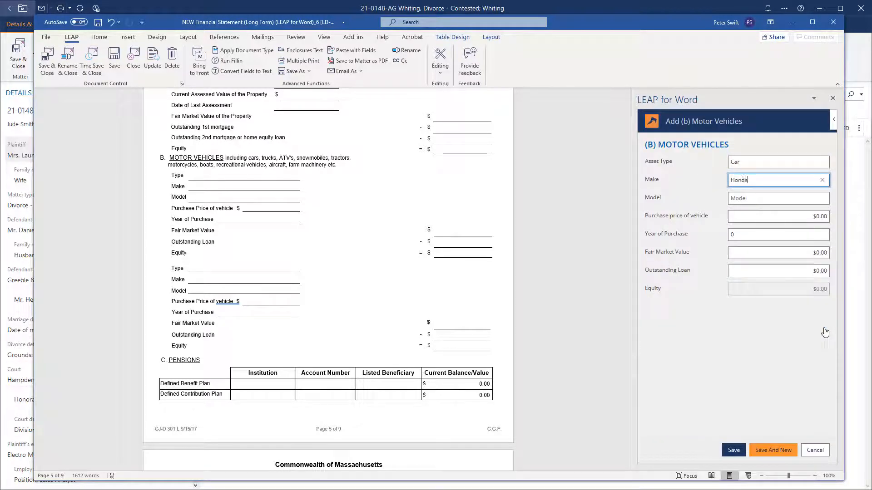
{"action": "key", "text": "Tab"}
{"action": "type", "text": "2016 Acco"}
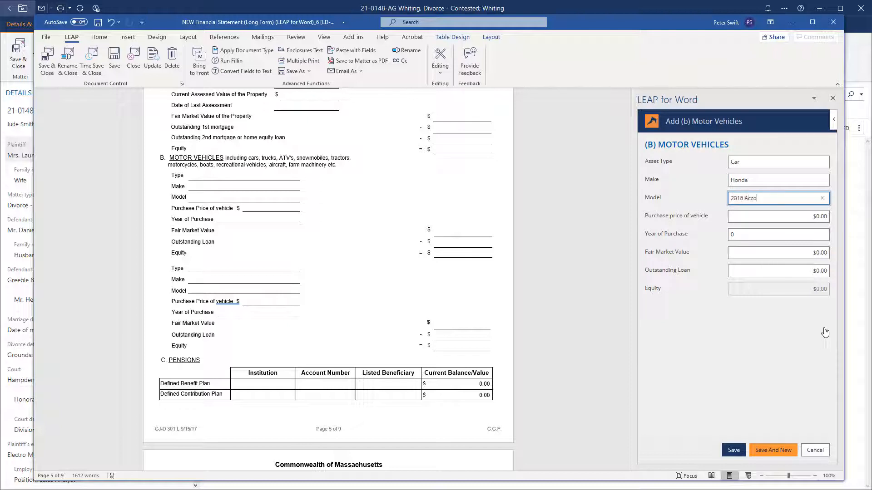
{"action": "key", "text": "Tab"}
{"action": "type", "text": "20,00"}
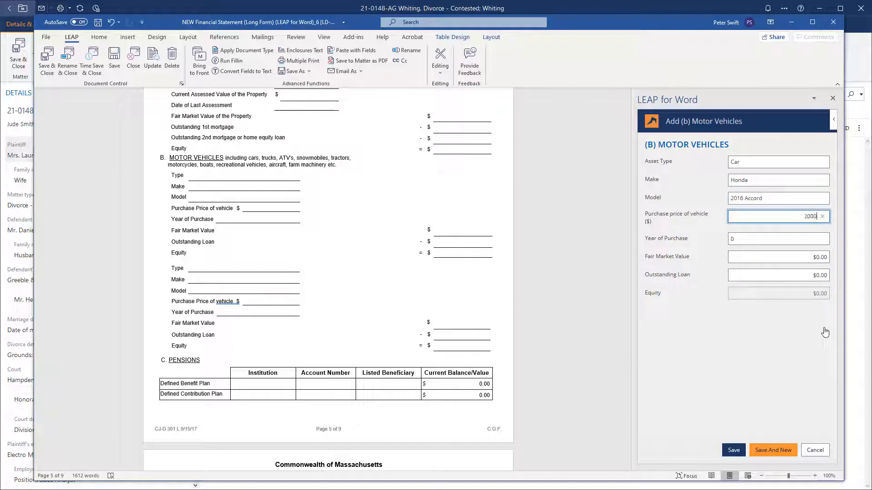
{"action": "type", "text": "0"}
{"action": "key", "text": "Tab"}
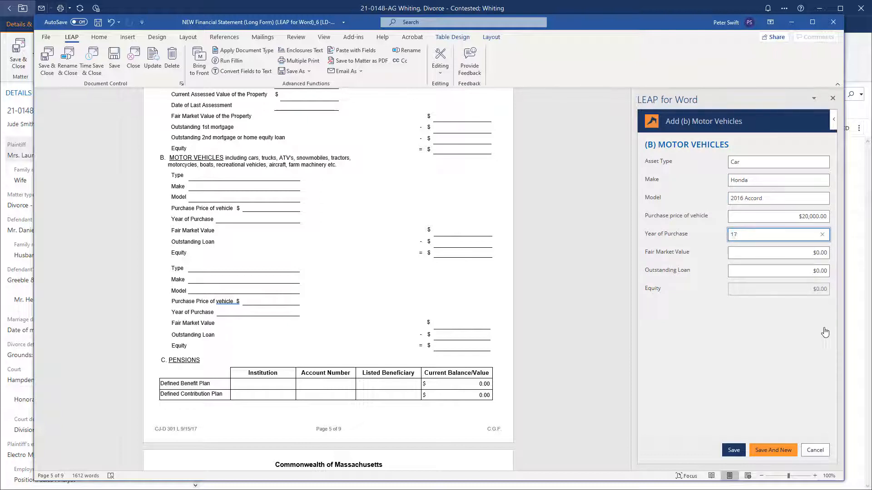
{"action": "key", "text": "Tab"}
{"action": "type", "text": "15000"}
{"action": "key", "text": "Tab"}
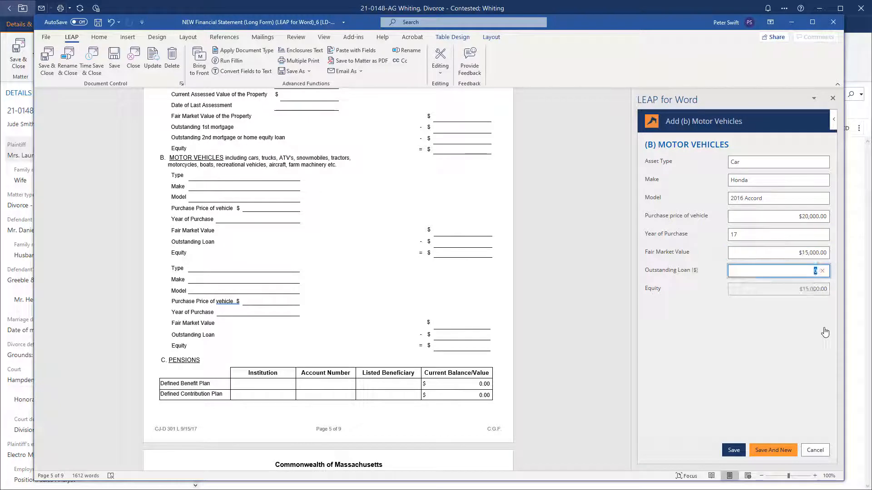
{"action": "type", "text": "0"}
{"action": "left_click", "coordinate": [787, 318]}
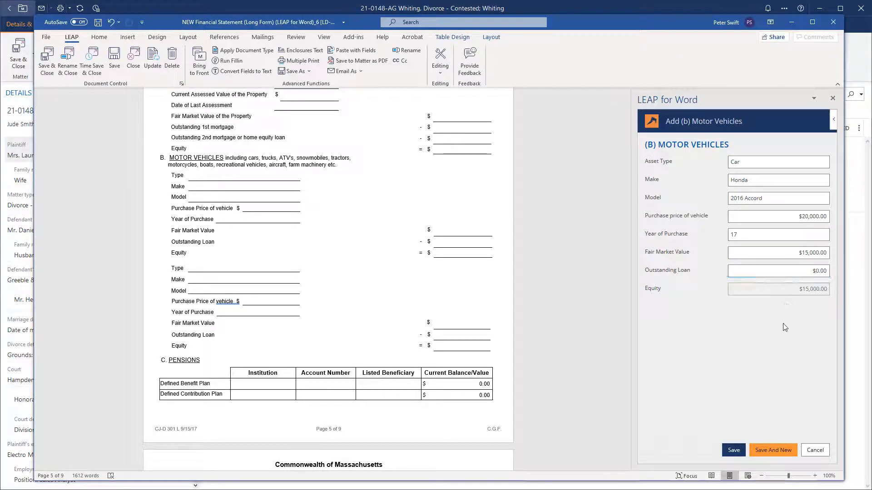
{"action": "left_click", "coordinate": [775, 451]}
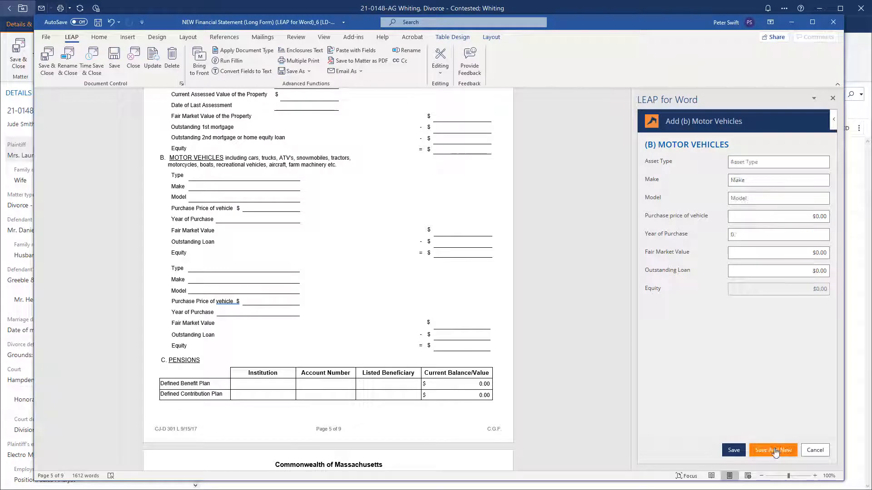
- Add a 2017 Kia Sorento: price 22,500, value 18,500, $2,000 loan, and update the statement
{"action": "left_click", "coordinate": [769, 163]}
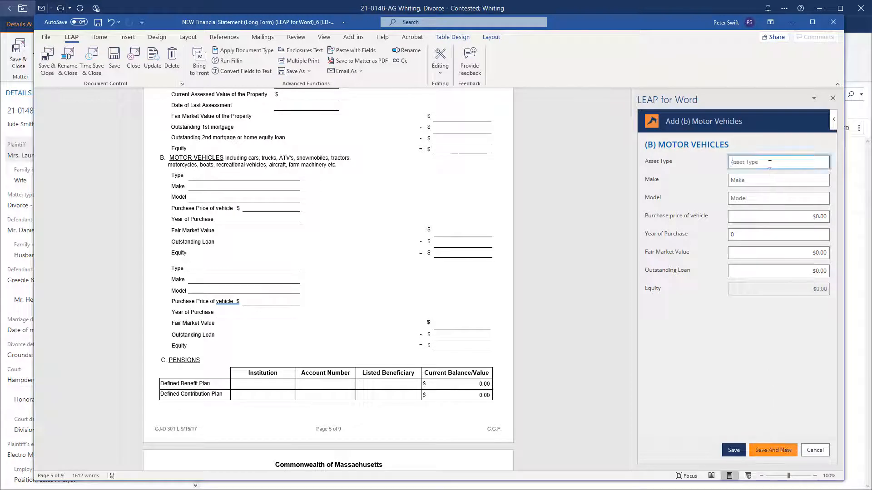
{"action": "type", "text": "Car"}
{"action": "key", "text": "Tab"}
{"action": "type", "text": "Kia"}
{"action": "key", "text": "Tab"}
{"action": "type", "text": "2017 Sorent"}
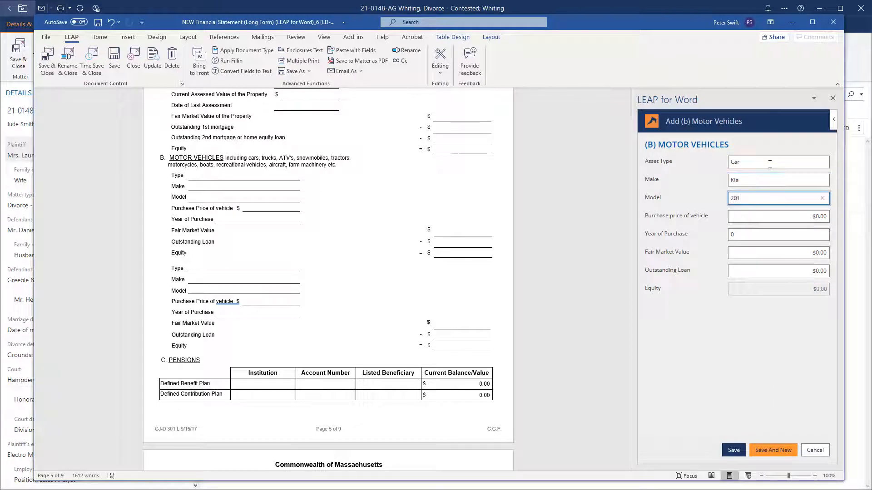
{"action": "key", "text": "Tab"}
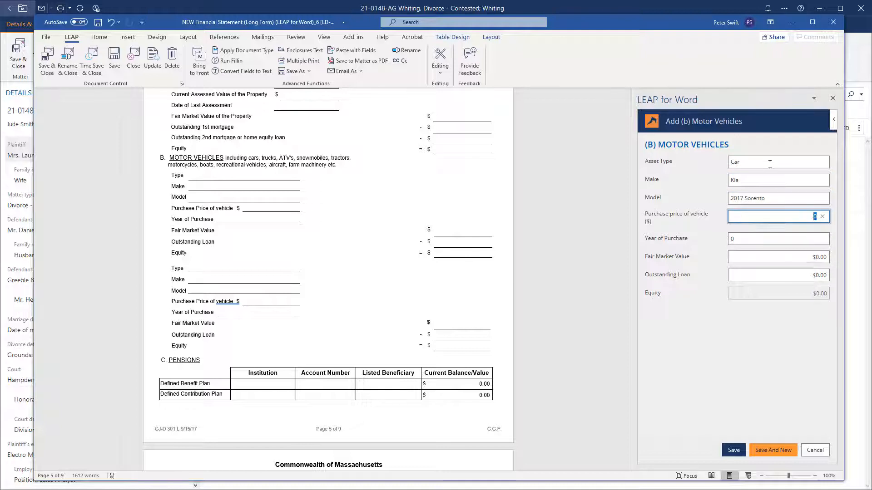
{"action": "type", "text": "22,500"}
{"action": "key", "text": "Tab"}
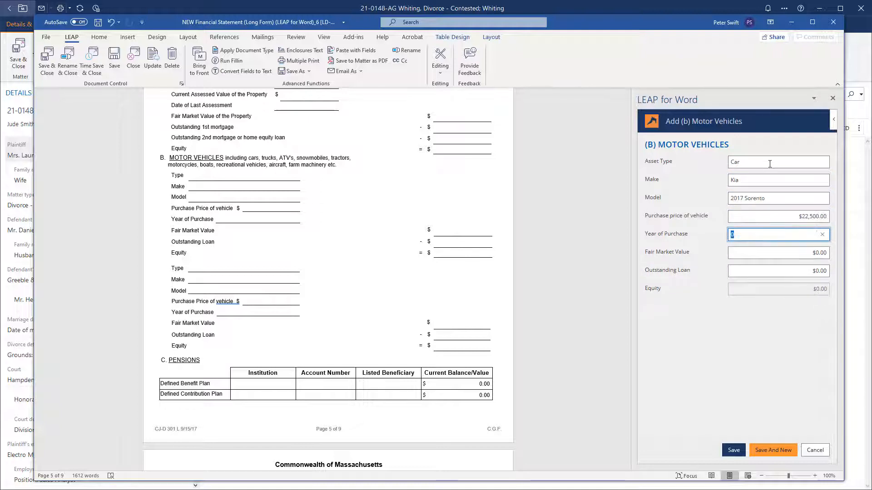
{"action": "type", "text": "20"}
{"action": "key", "text": "Tab"}
{"action": "type", "text": "18500"}
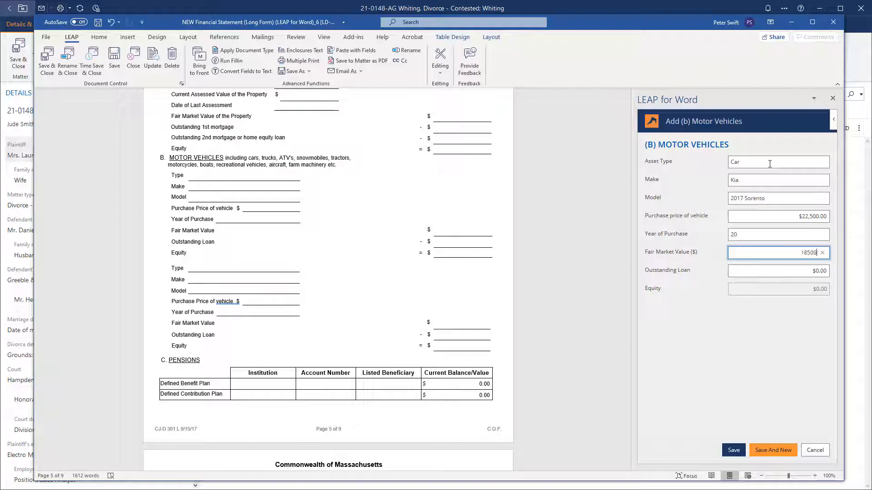
{"action": "key", "text": "Tab"}
{"action": "type", "text": "200"}
{"action": "key", "text": "Tab"}
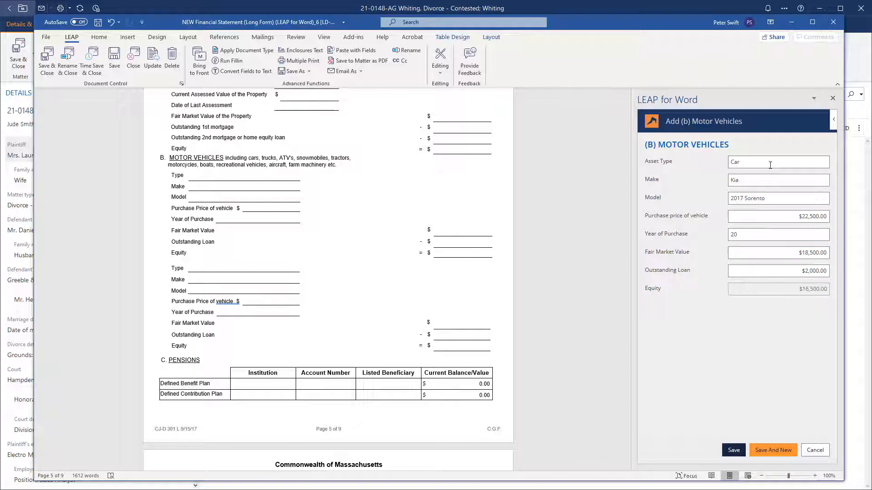
{"action": "left_click", "coordinate": [732, 450]}
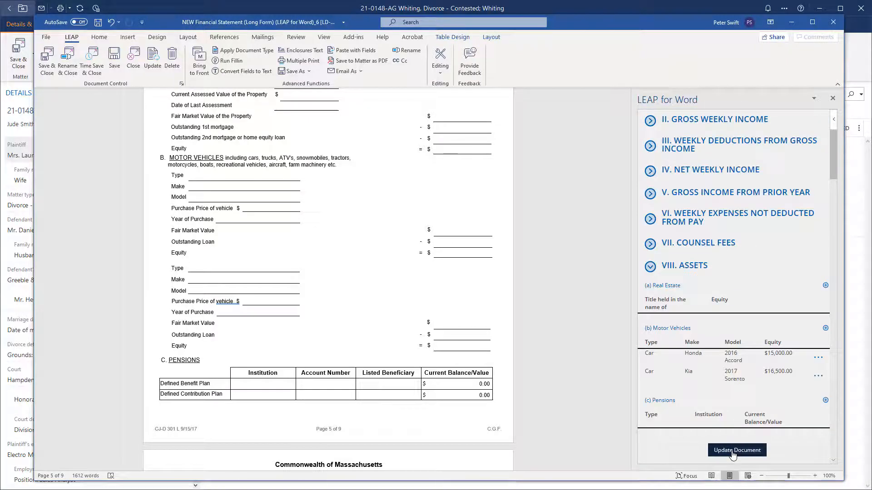
{"action": "left_click", "coordinate": [733, 452]}
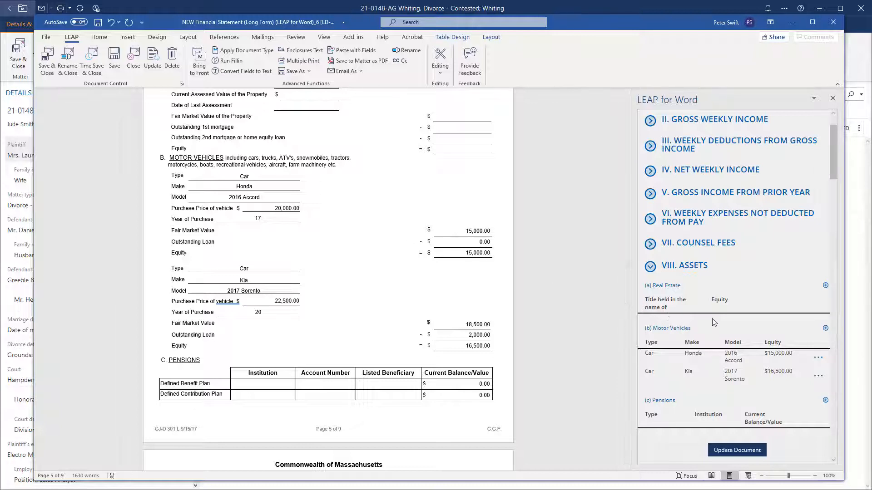
- Add a 2010 Chevy Malibu: price 11,000, value 5,500, no loan, and update the document
{"action": "left_click", "coordinate": [826, 327]}
{"action": "type", "text": "Car"}
{"action": "key", "text": "Tab"}
{"action": "type", "text": "Che"}
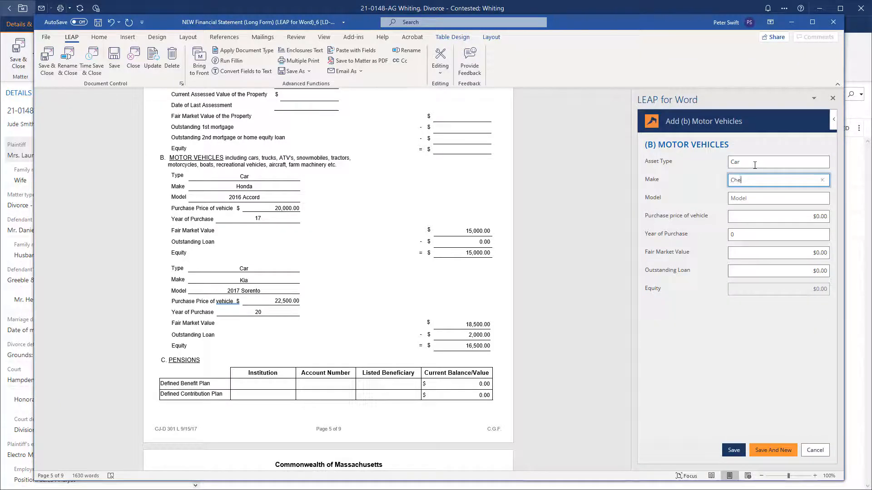
{"action": "type", "text": "vy"}
{"action": "key", "text": "Tab"}
{"action": "type", "text": "2010"}
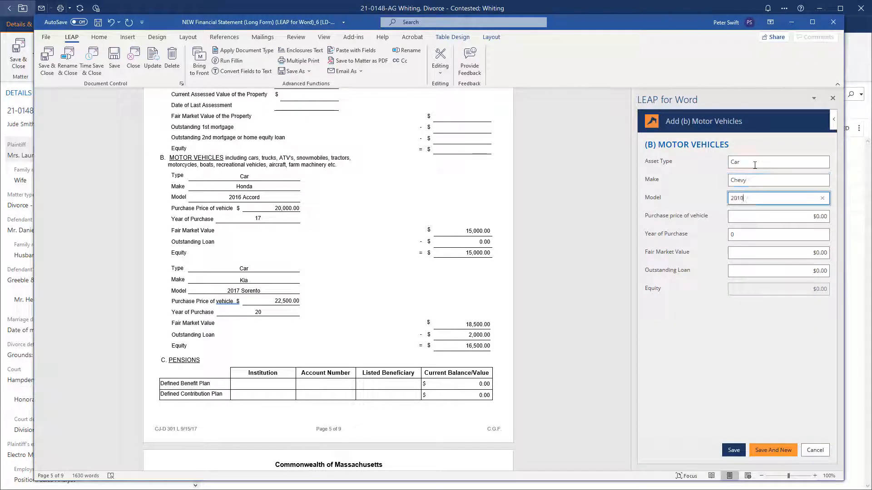
{"action": "type", "text": " Malibu"}
{"action": "key", "text": "Tab"}
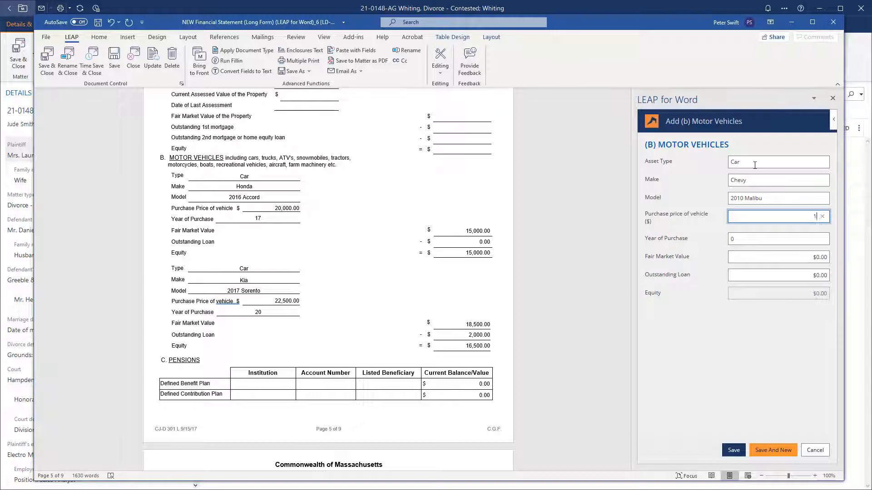
{"action": "type", "text": "11,000"}
{"action": "key", "text": "Tab"}
{"action": "type", "text": "16"}
{"action": "key", "text": "Tab"}
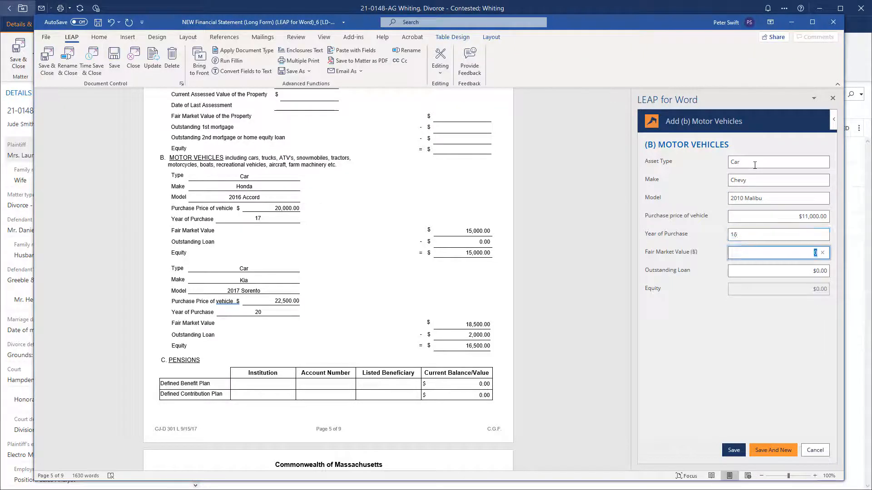
{"action": "type", "text": "5,500"}
{"action": "key", "text": "Tab"}
{"action": "type", "text": "0"}
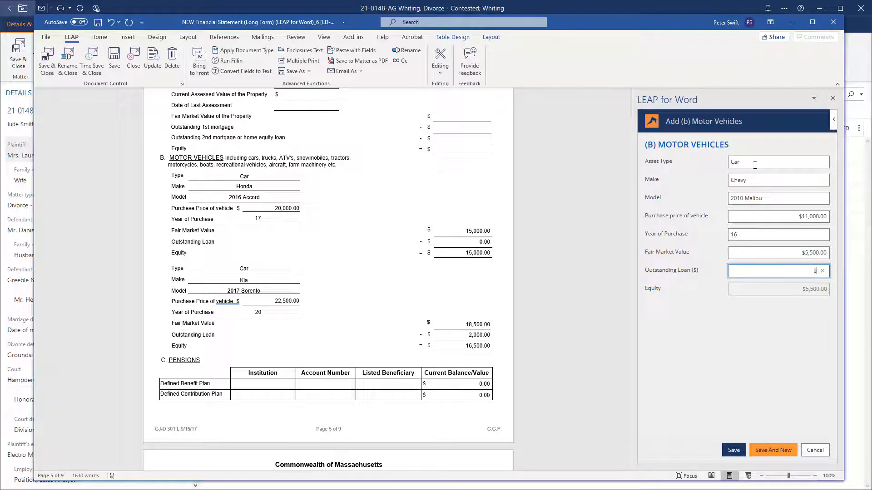
{"action": "key", "text": "Tab"}
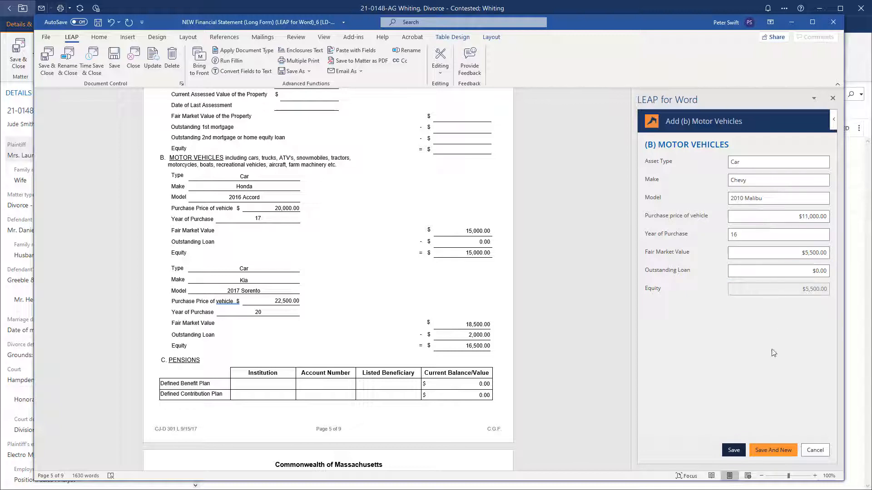
{"action": "left_click", "coordinate": [733, 450]}
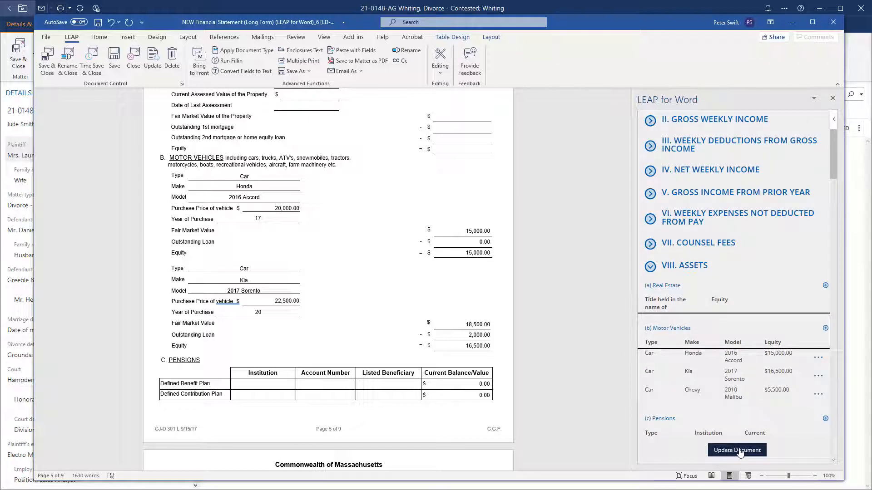
{"action": "left_click", "coordinate": [737, 450]}
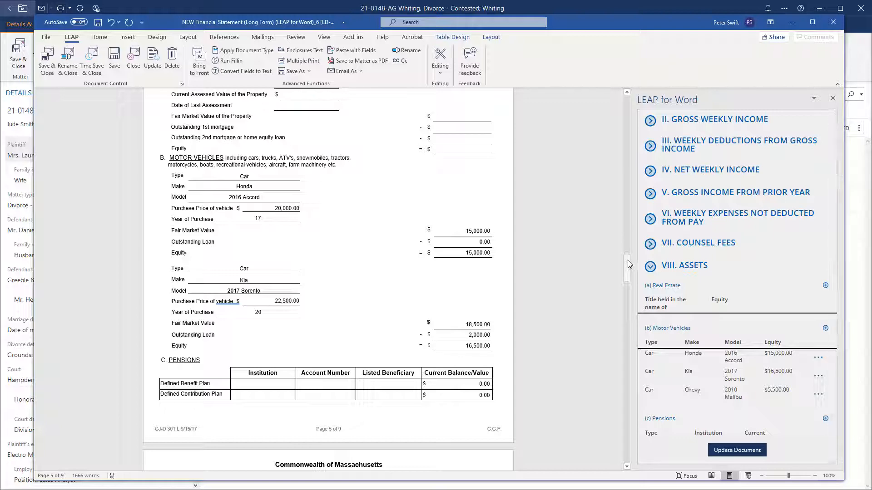
- Check that page 9 lists the 2010 Chevy Malibu ($11,000 price, $5,500 equity), then bring Schedule B into view
{"action": "left_click_drag", "start_coordinate": [627, 259], "coordinate": [631, 422]}
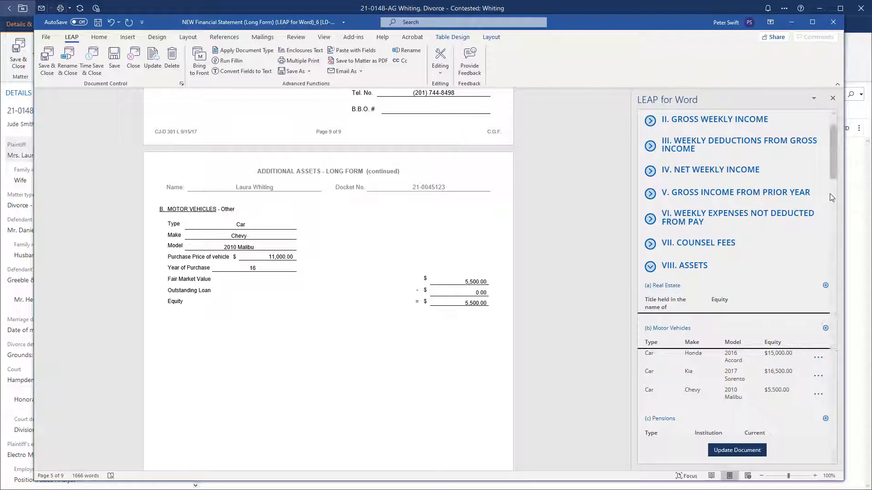
{"action": "left_click_drag", "start_coordinate": [833, 173], "coordinate": [832, 421]}
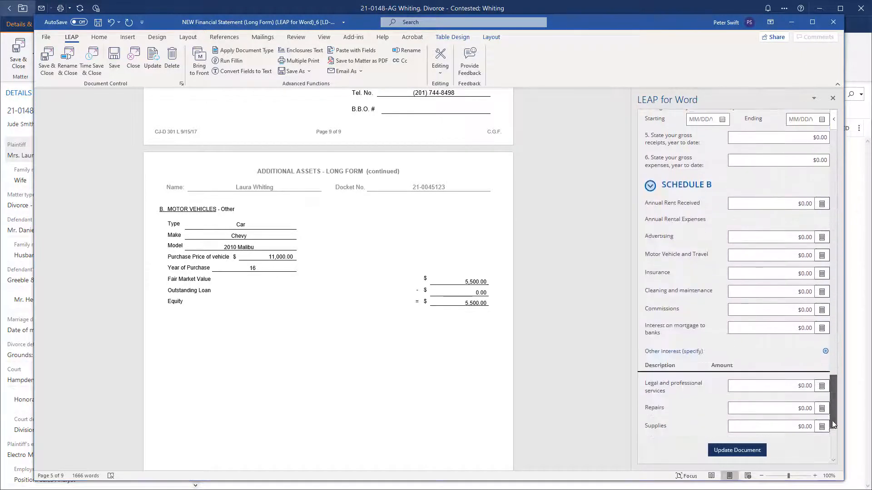
- Enter $15,000 annual rent received on Schedule B and update the document, giving 288.46 weekly rental income
{"action": "left_click", "coordinate": [784, 203]}
{"action": "type", "text": "15000"}
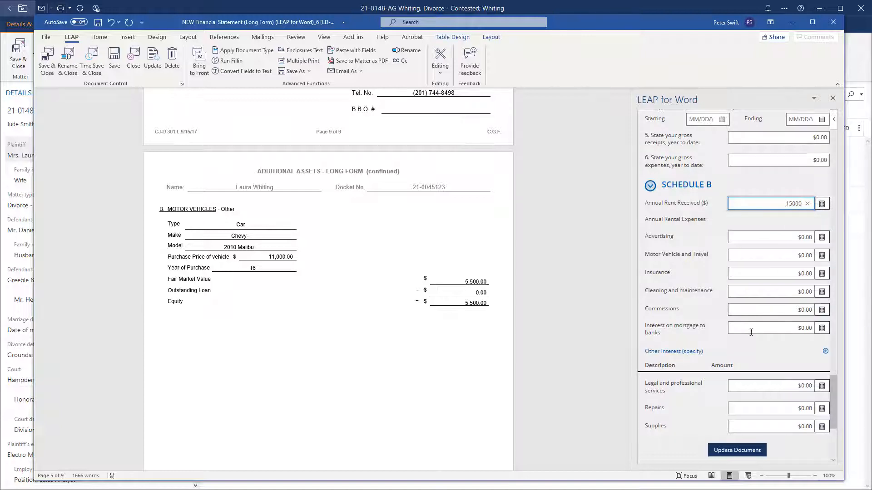
{"action": "left_click", "coordinate": [728, 451]}
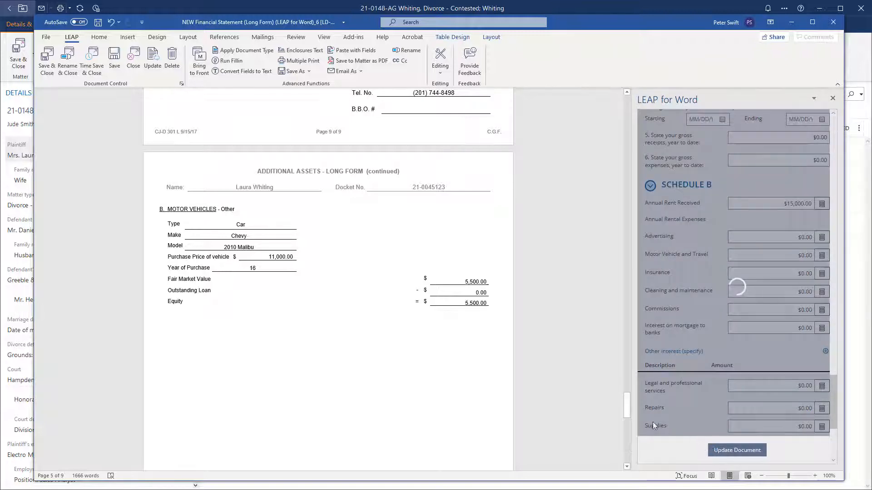
{"action": "left_click_drag", "start_coordinate": [626, 398], "coordinate": [625, 435]}
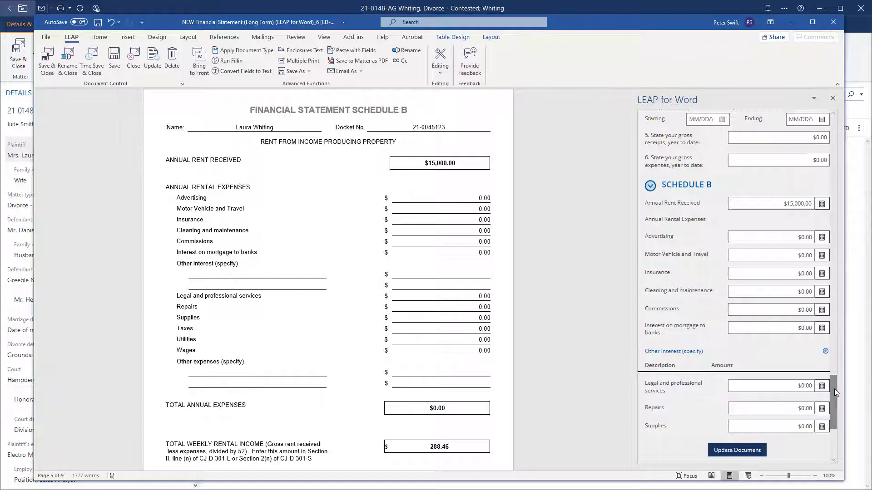
- Save and close the Financial Statement and move it into the matter's Financials folder
{"action": "left_click", "coordinate": [51, 60]}
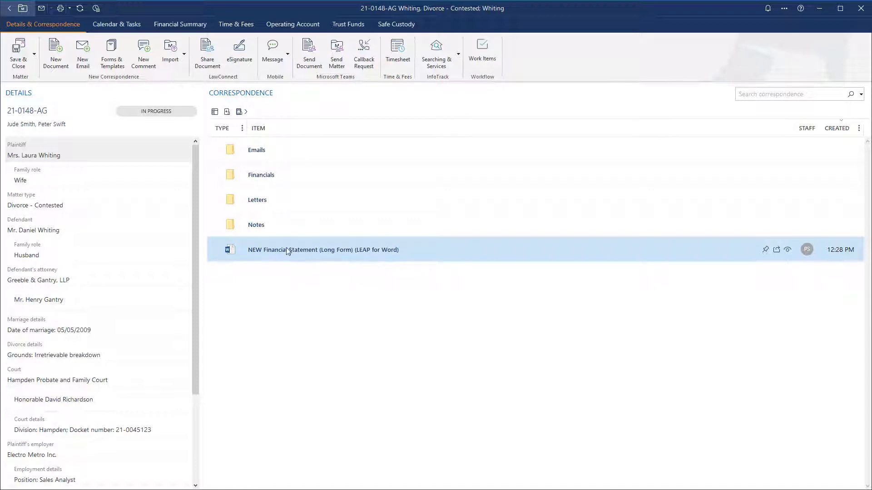
{"action": "left_click_drag", "start_coordinate": [260, 252], "coordinate": [279, 177]}
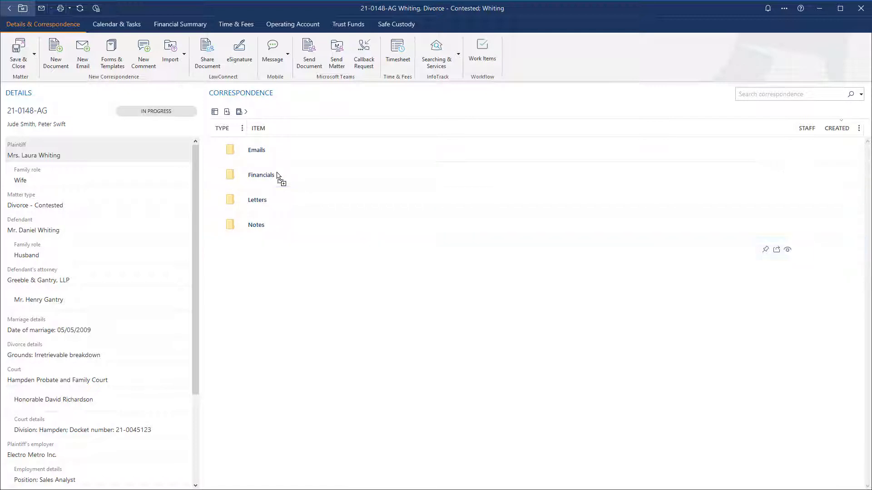
{"action": "double_click", "coordinate": [280, 176]}
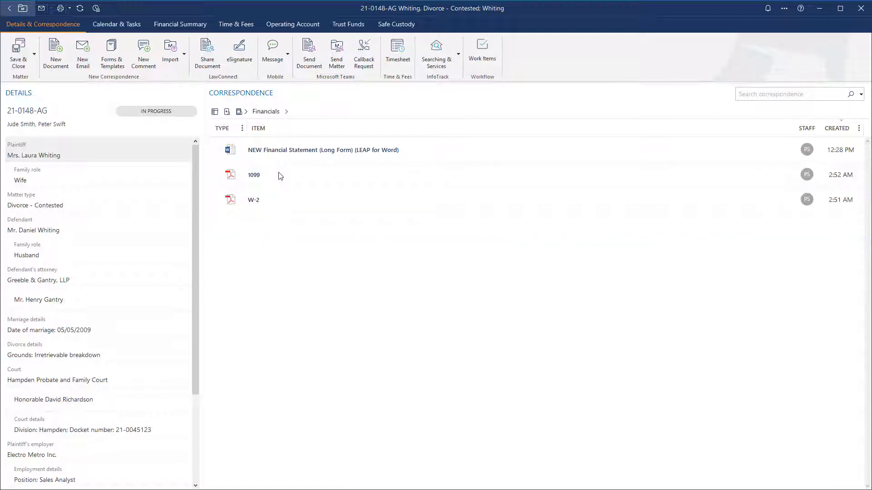
- Select the Financial Statement, 1099 and W-2 together in the Financials folder
{"action": "left_click", "coordinate": [273, 199]}
{"action": "left_click", "coordinate": [278, 178]}
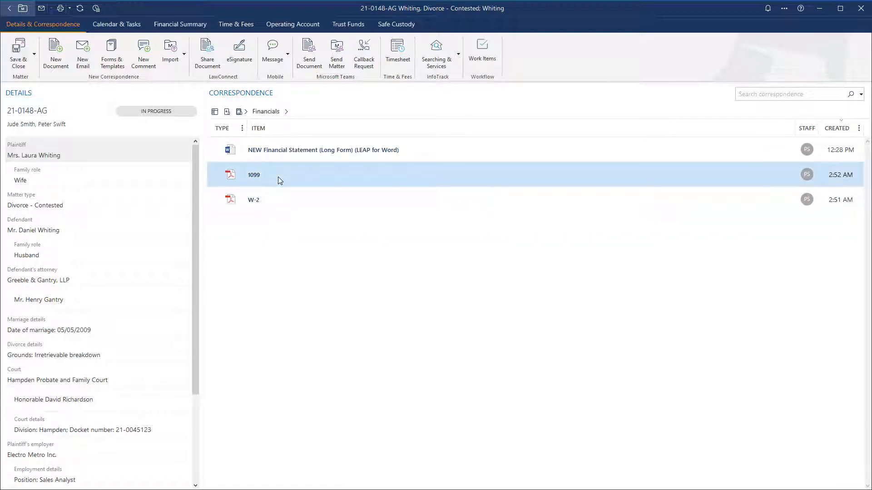
{"action": "left_click", "coordinate": [287, 150]}
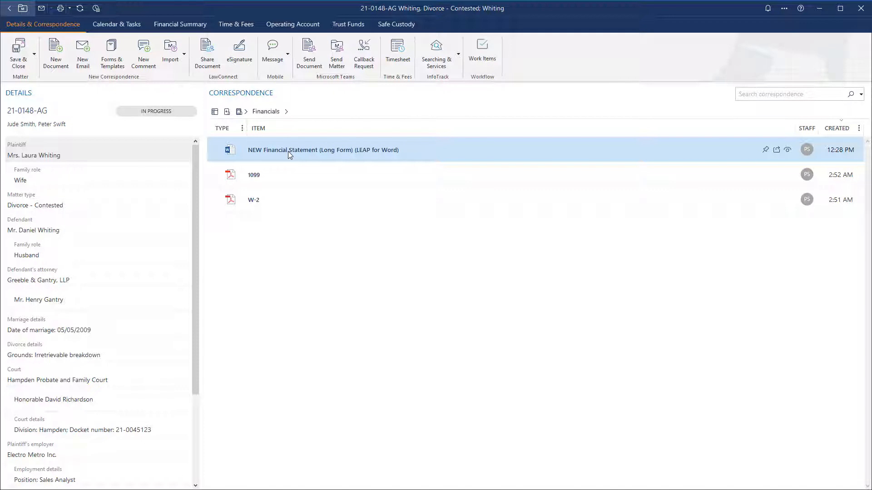
{"action": "left_click", "coordinate": [294, 177], "text": "ctrl"}
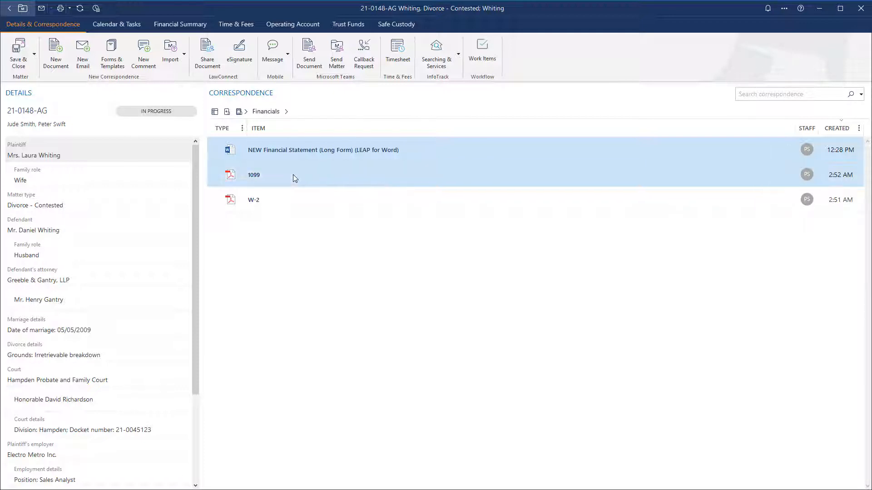
{"action": "left_click", "coordinate": [296, 205], "text": "ctrl"}
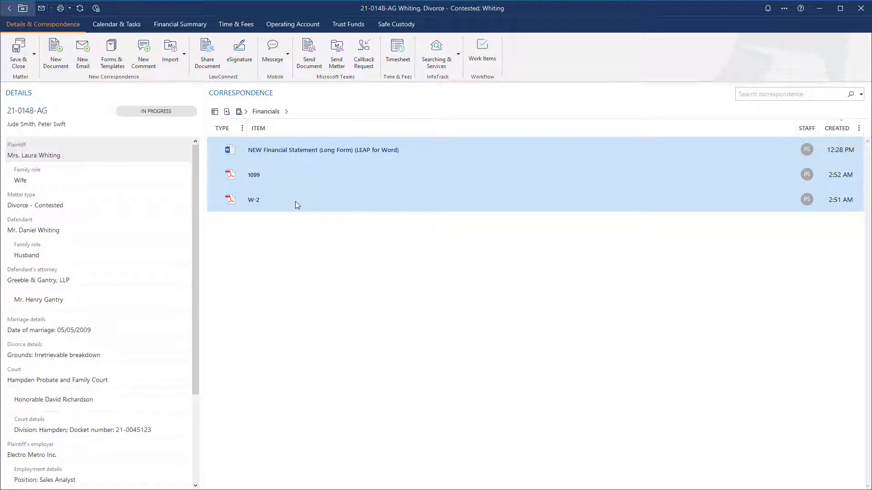
- Start a combined PDF of the three documents and review the combine order, leaving the W-2 last
{"action": "right_click", "coordinate": [316, 178]}
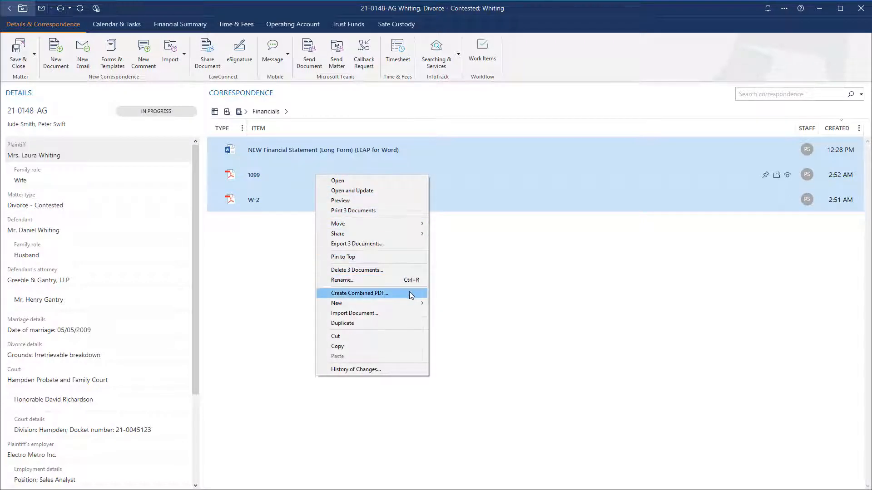
{"action": "left_click", "coordinate": [359, 293]}
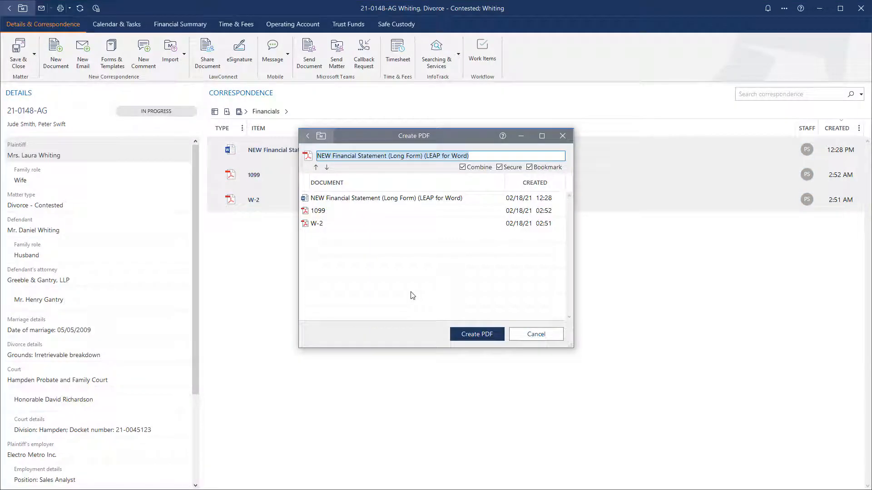
{"action": "left_click", "coordinate": [355, 225]}
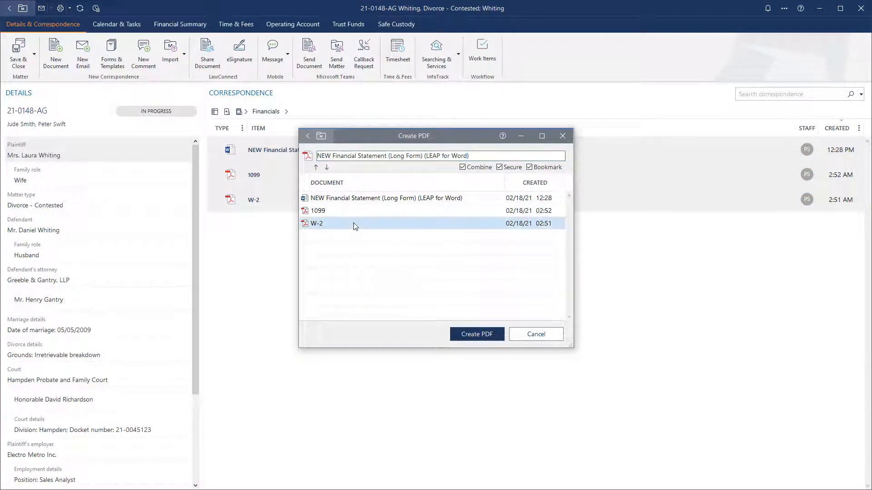
{"action": "left_click", "coordinate": [317, 168]}
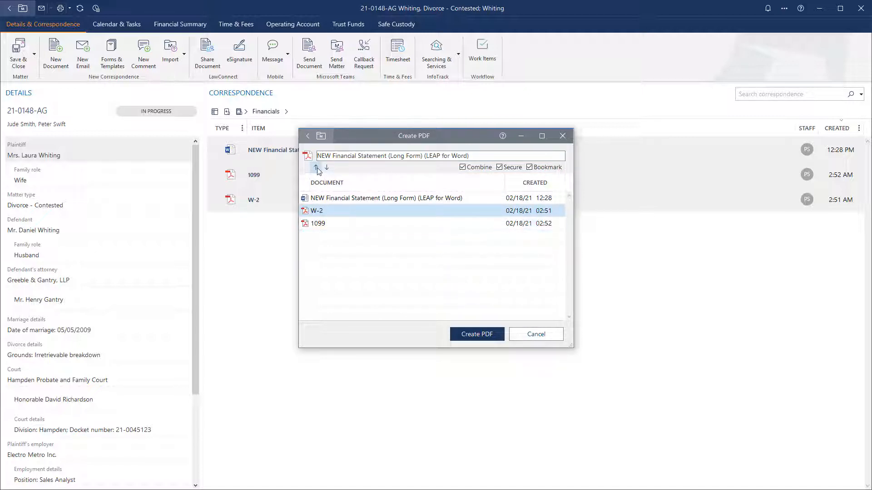
{"action": "left_click", "coordinate": [317, 169]}
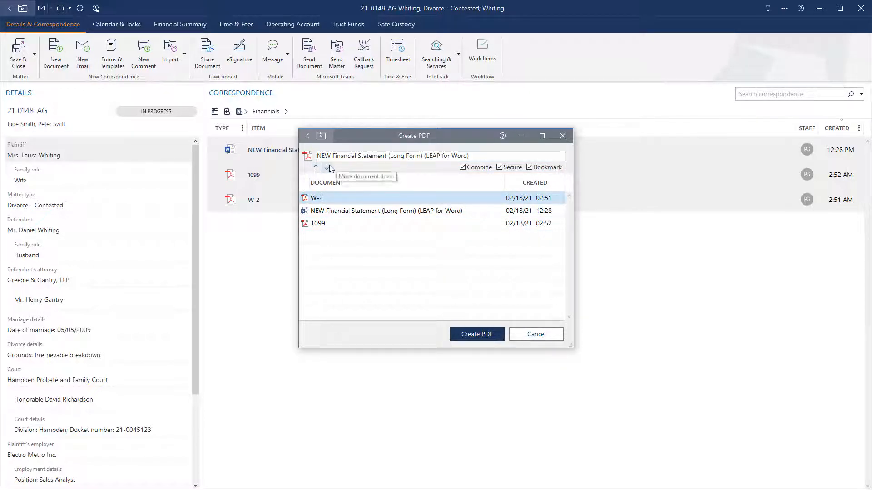
{"action": "left_click", "coordinate": [328, 168]}
{"action": "left_click", "coordinate": [328, 168]}
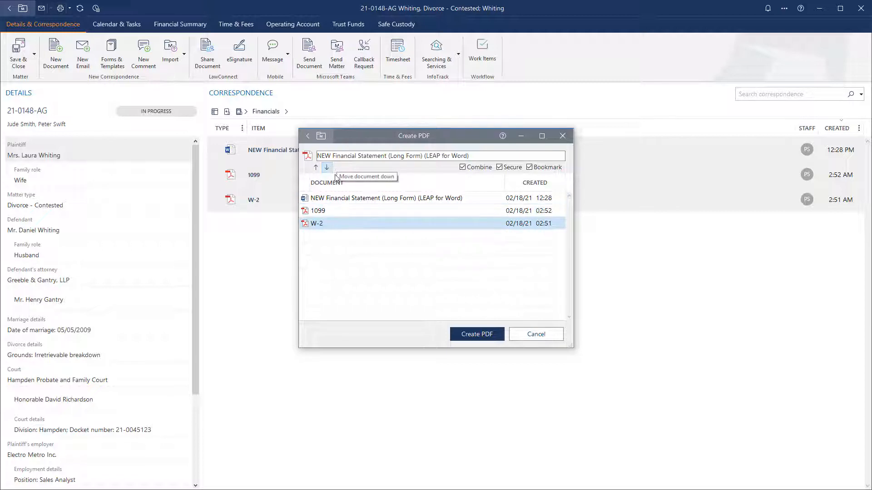
{"action": "left_click", "coordinate": [343, 200]}
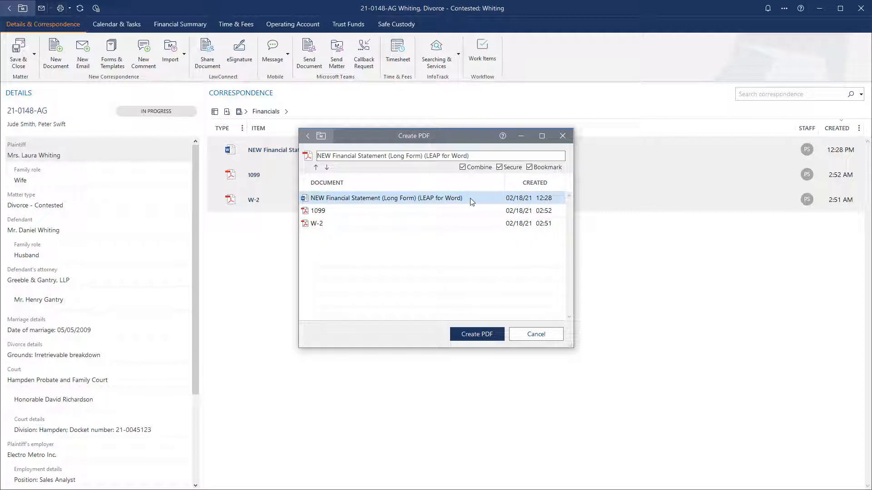
- Uncheck Secure, paste the prepared file name, and create the combined PDF
{"action": "left_click", "coordinate": [500, 169]}
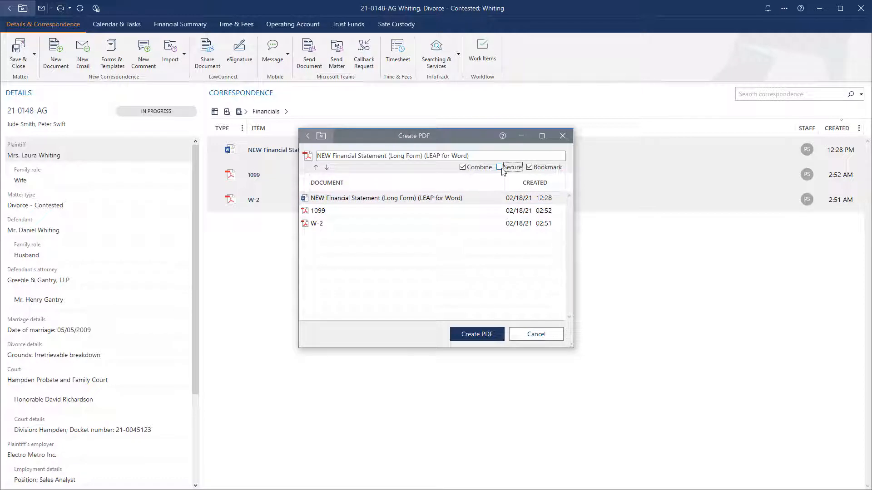
{"action": "left_click", "coordinate": [502, 170]}
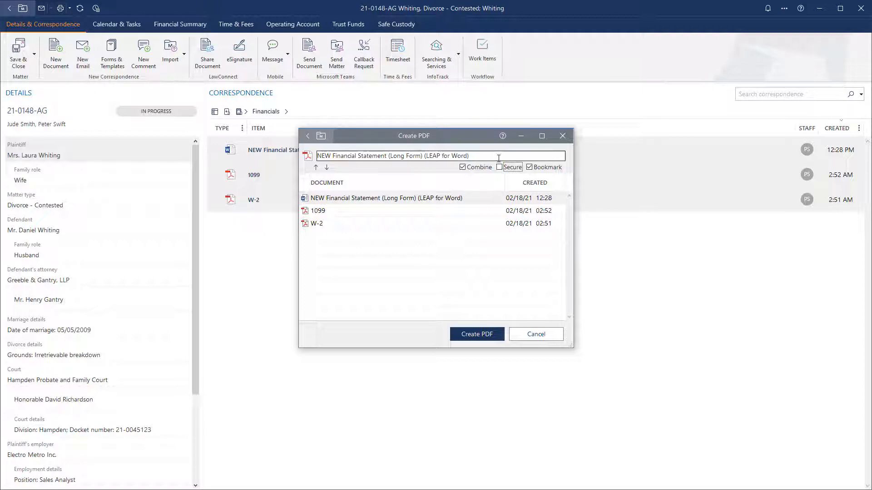
{"action": "left_click", "coordinate": [498, 157]}
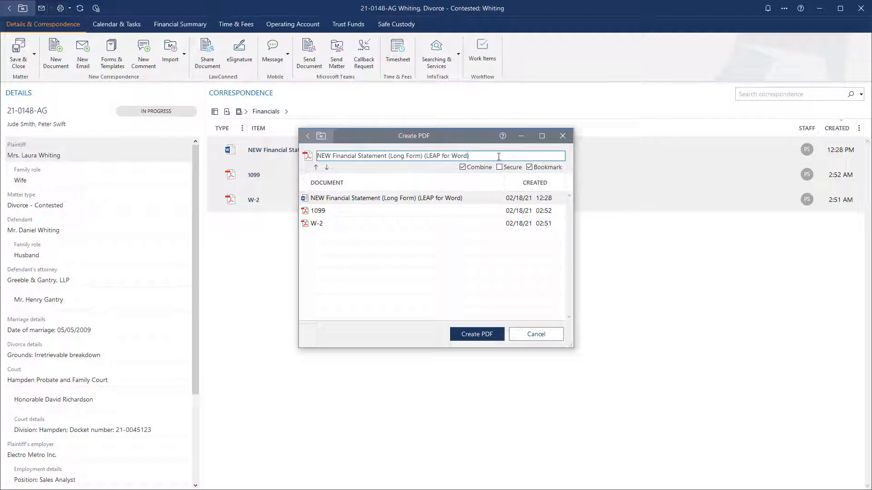
{"action": "key", "text": "ctrl+a"}
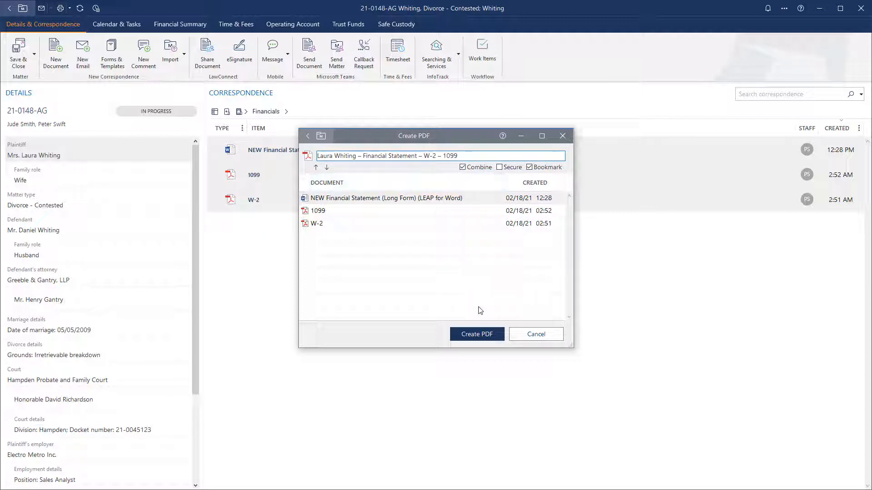
{"action": "left_click", "coordinate": [482, 334]}
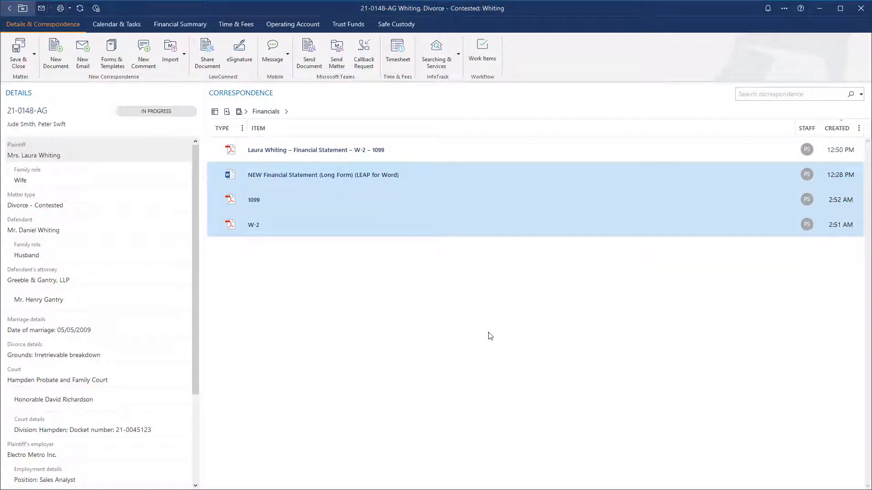
- Select the new combined Financial Statement – W-2 – 1099 PDF and bring up its context menu
{"action": "left_click", "coordinate": [414, 154]}
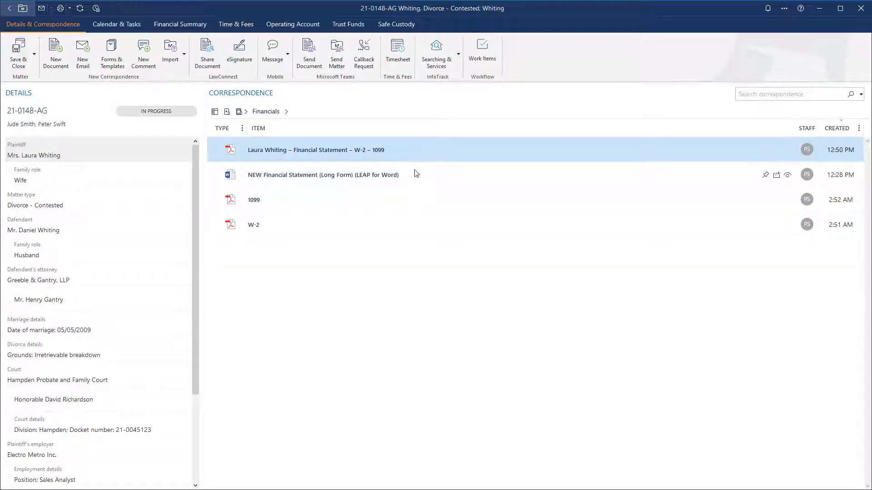
{"action": "left_click", "coordinate": [415, 173]}
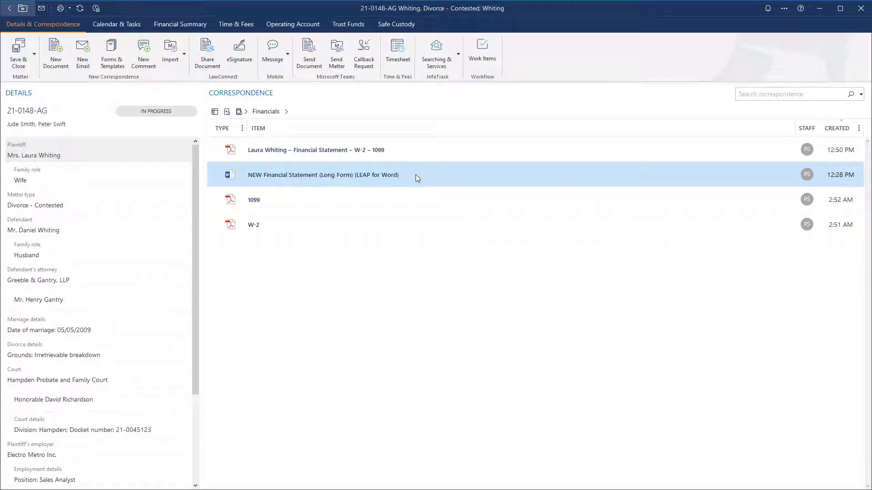
{"action": "left_click", "coordinate": [390, 151]}
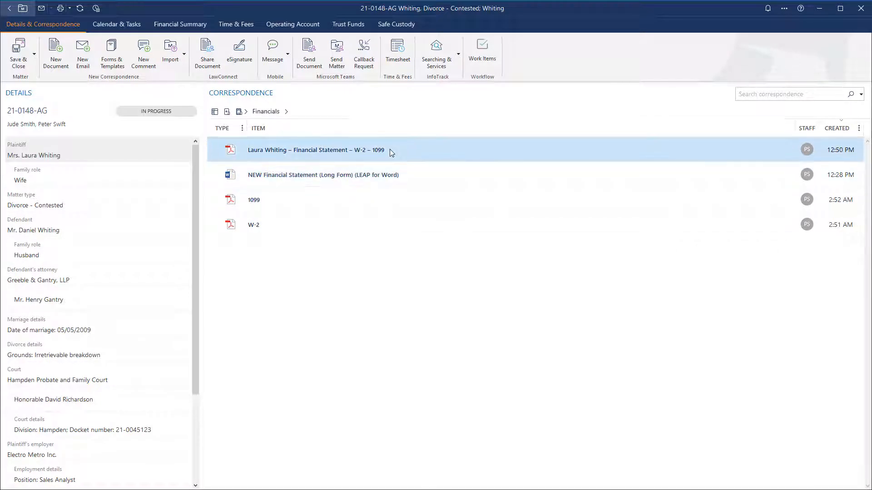
{"action": "right_click", "coordinate": [395, 151]}
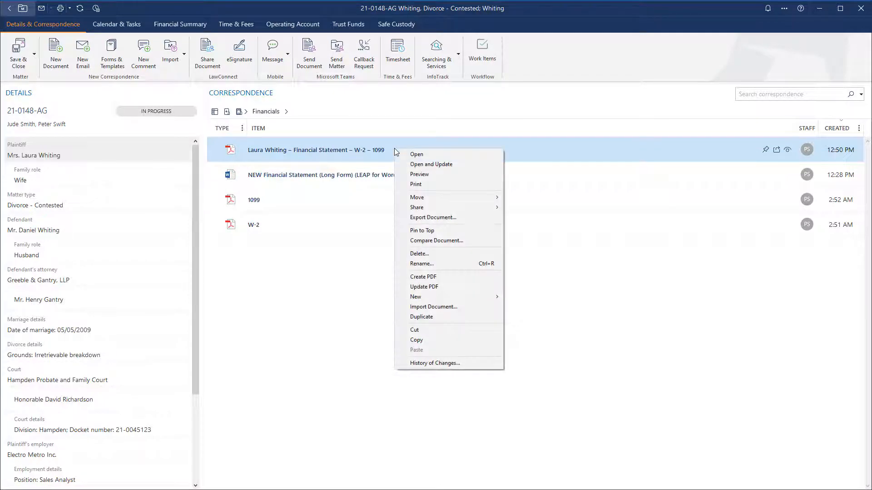